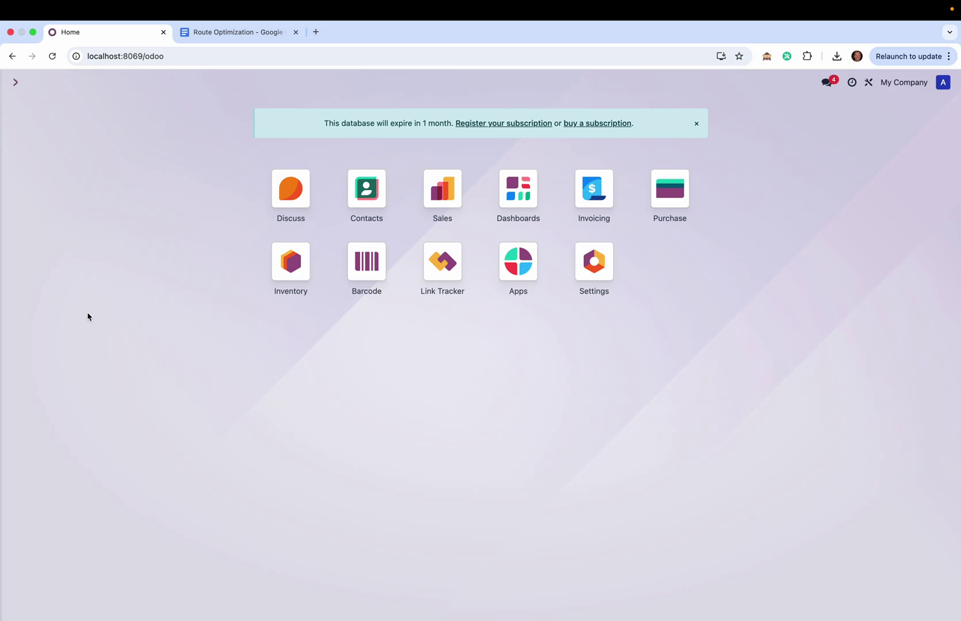
left_click(239, 33)
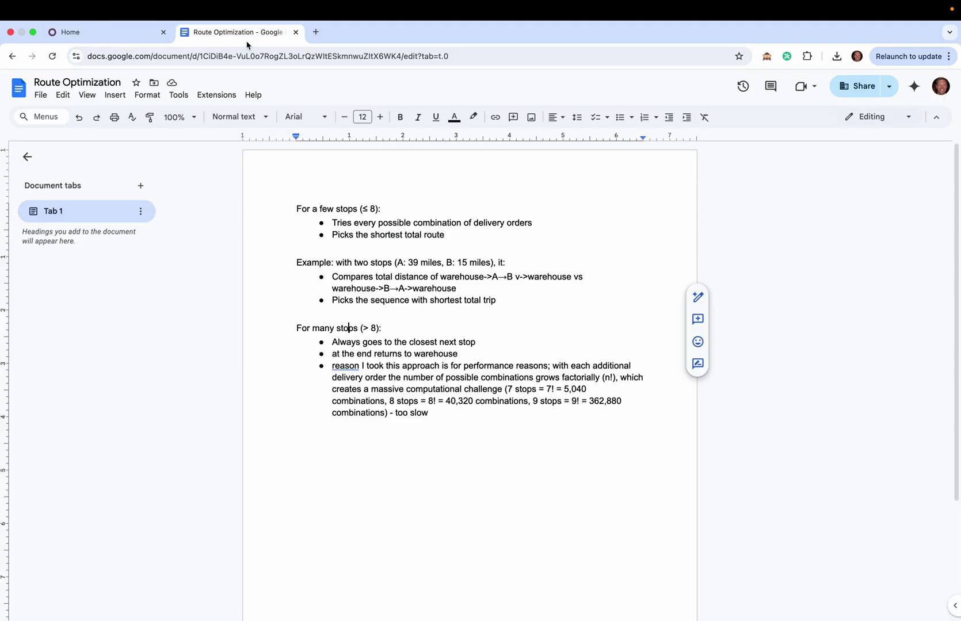
left_click(298, 477)
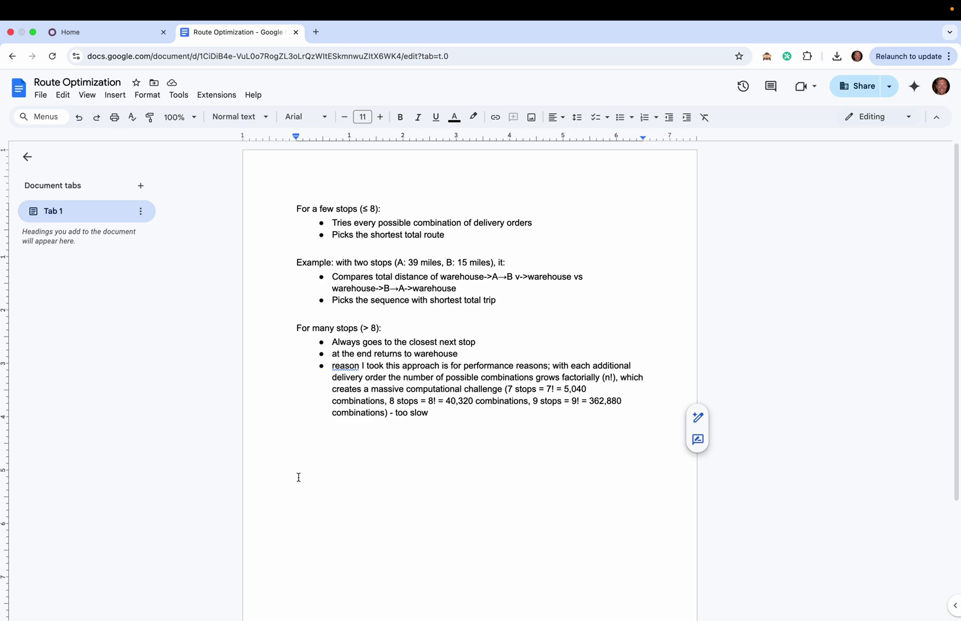
left_click_drag(298, 208, 387, 209)
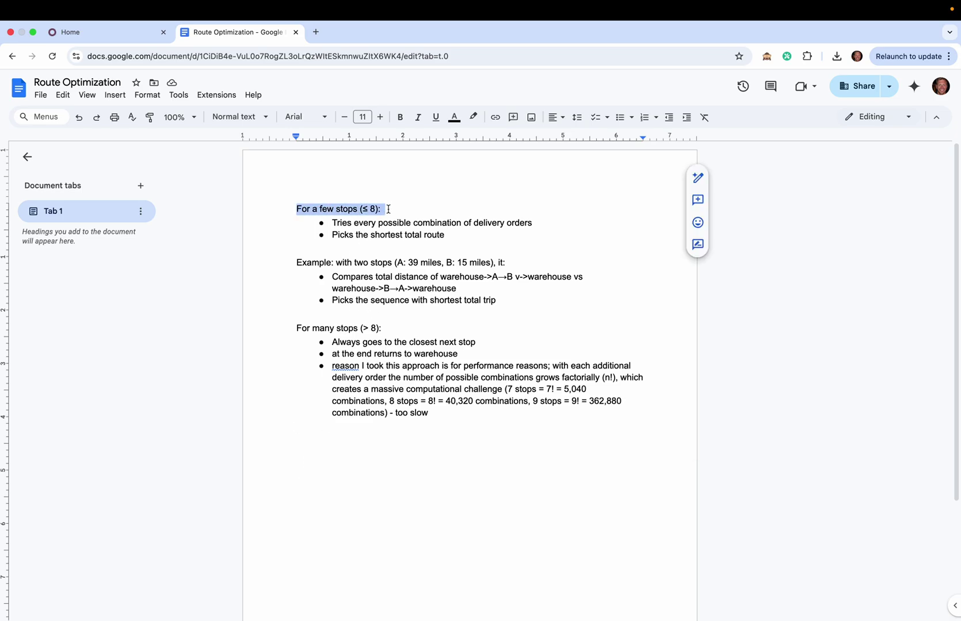
left_click(400, 234)
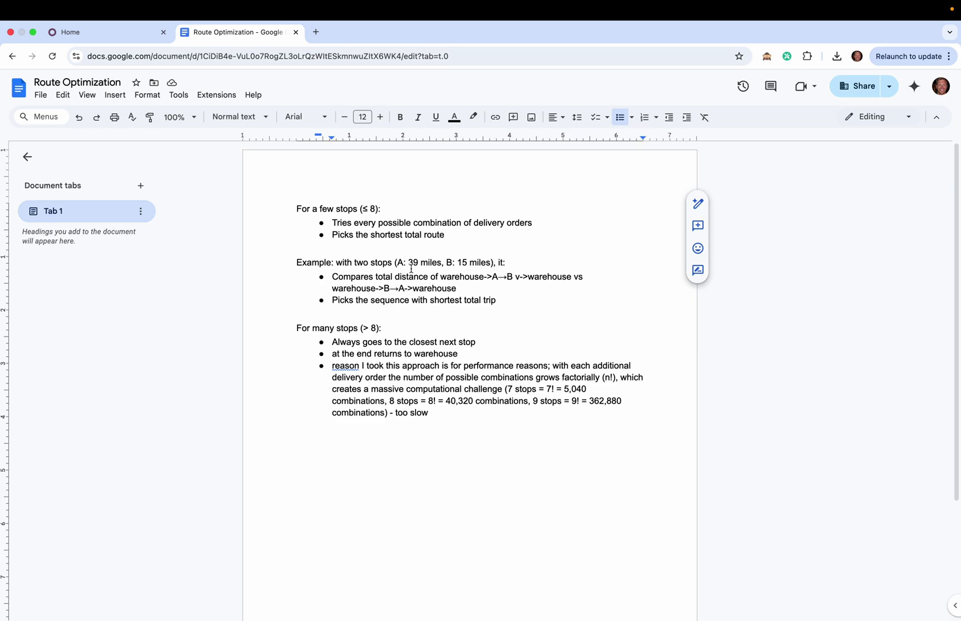
left_click_drag(397, 264, 442, 264)
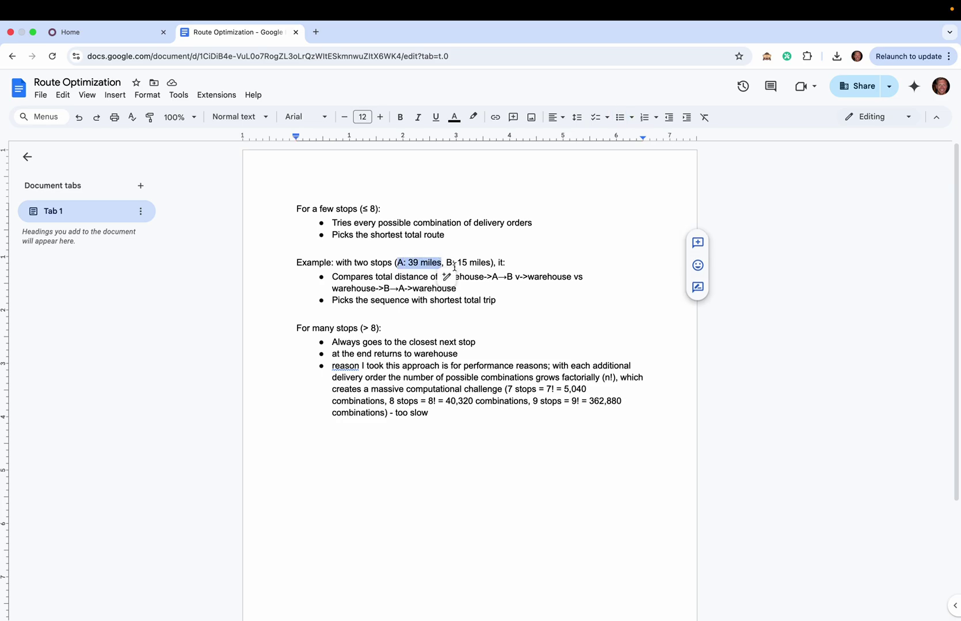
left_click_drag(447, 263, 491, 264)
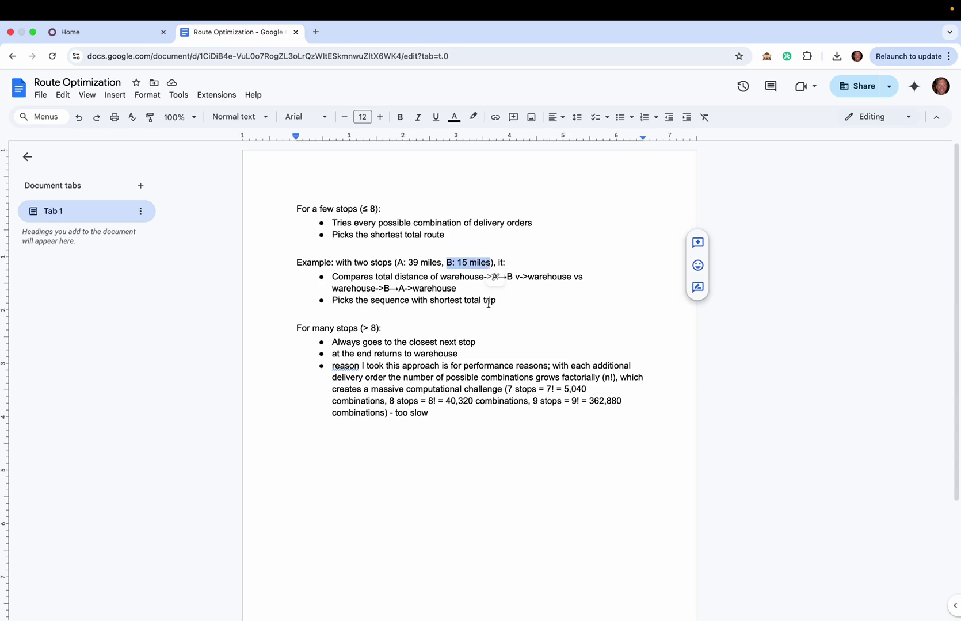
left_click(485, 323)
left_click_drag(333, 277, 432, 280)
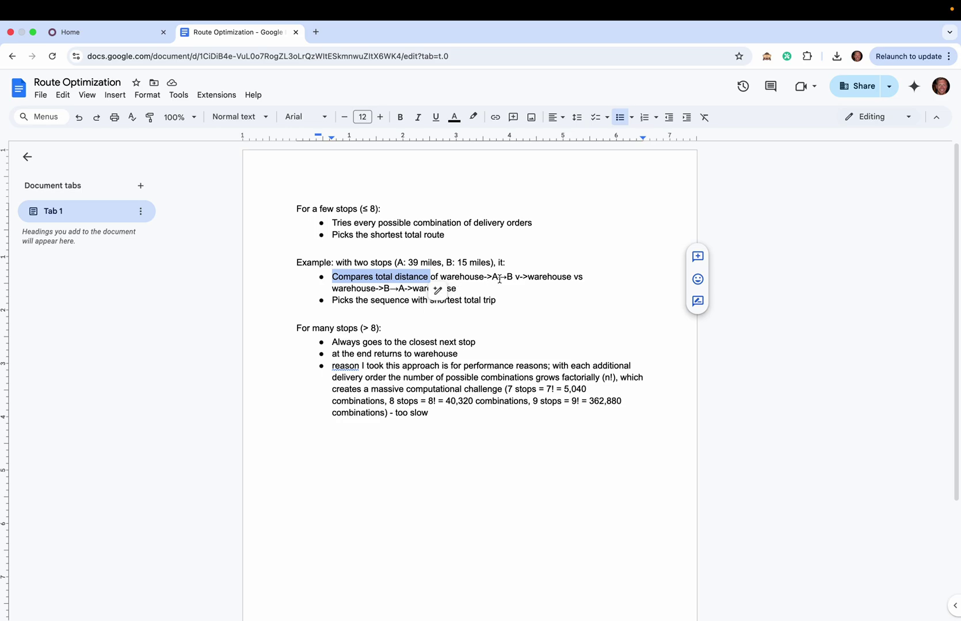
left_click(349, 301)
key("Up")
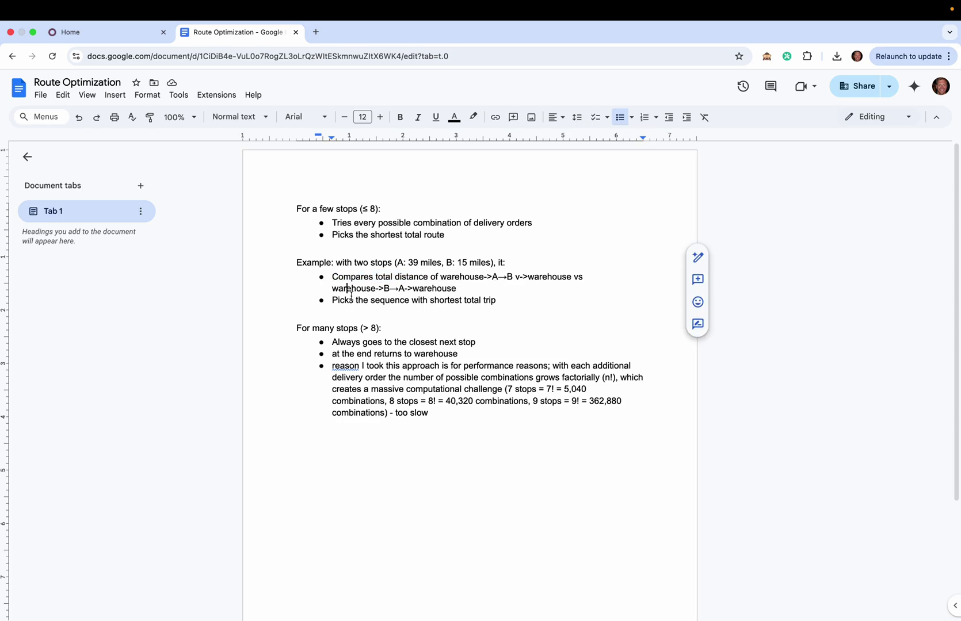
left_click(428, 289)
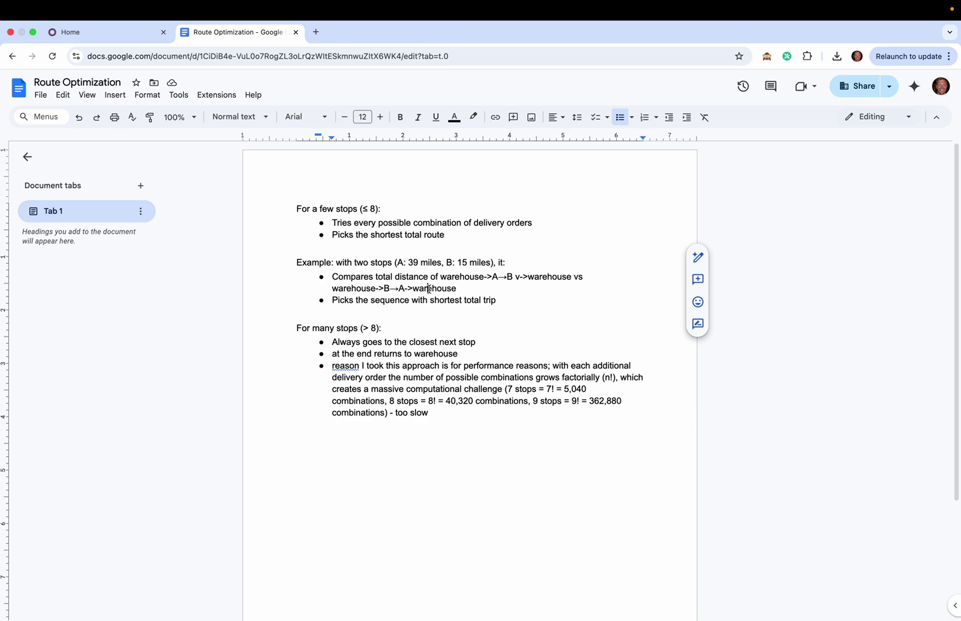
left_click(500, 300)
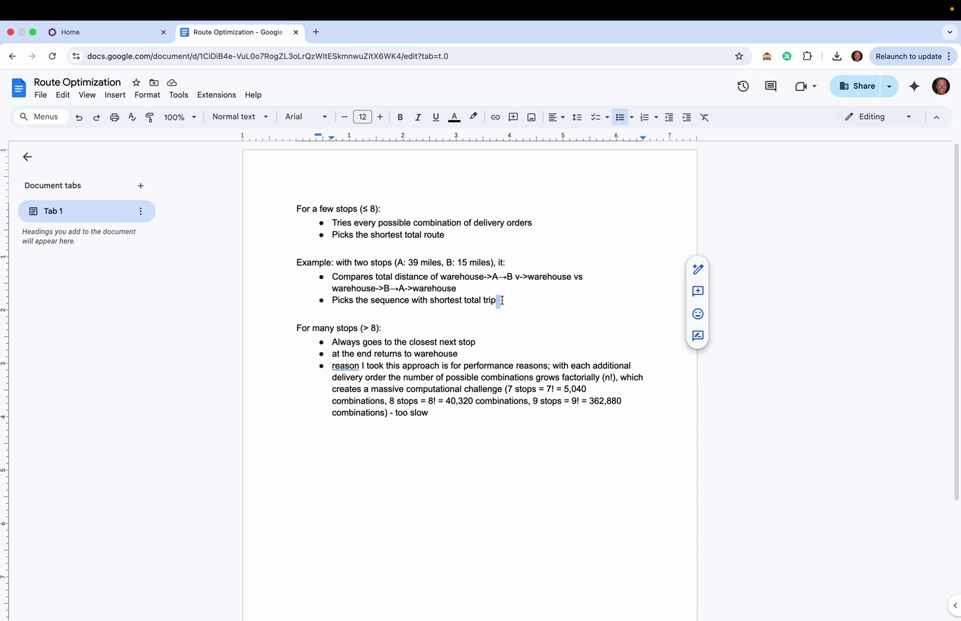
left_click_drag(302, 209, 384, 210)
left_click(425, 234)
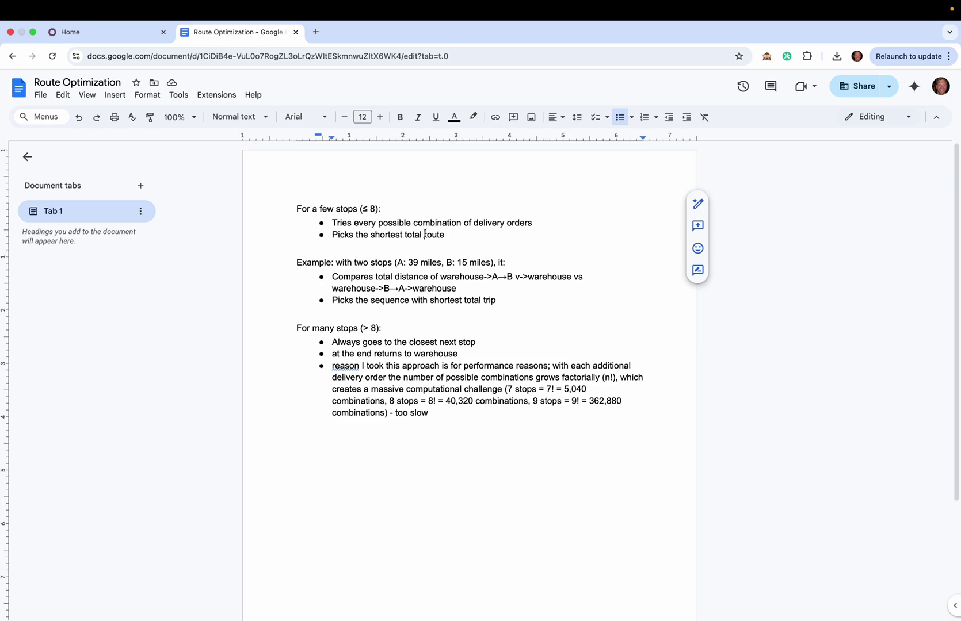
left_click_drag(299, 328, 380, 342)
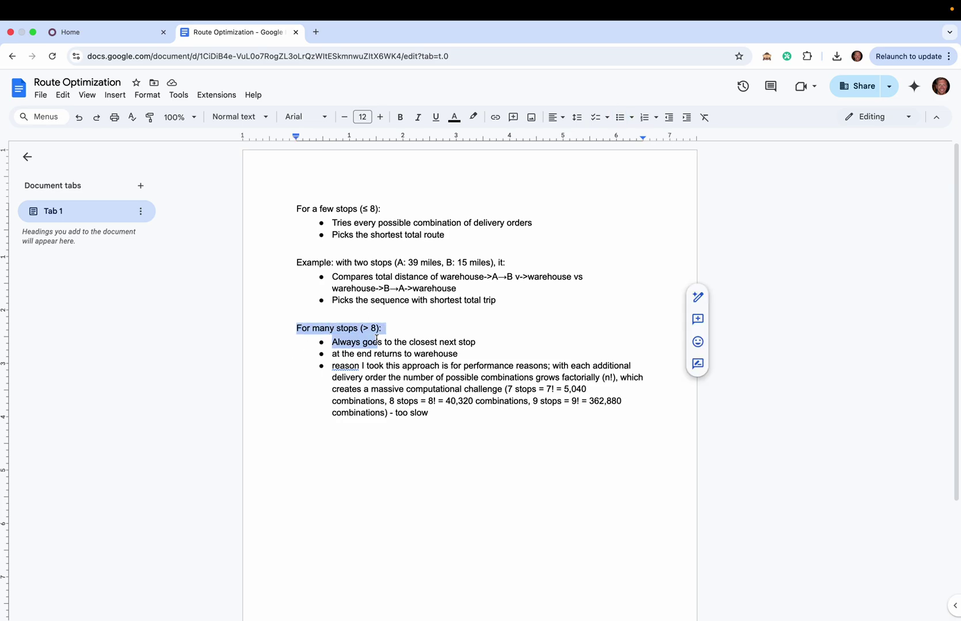
left_click(389, 352)
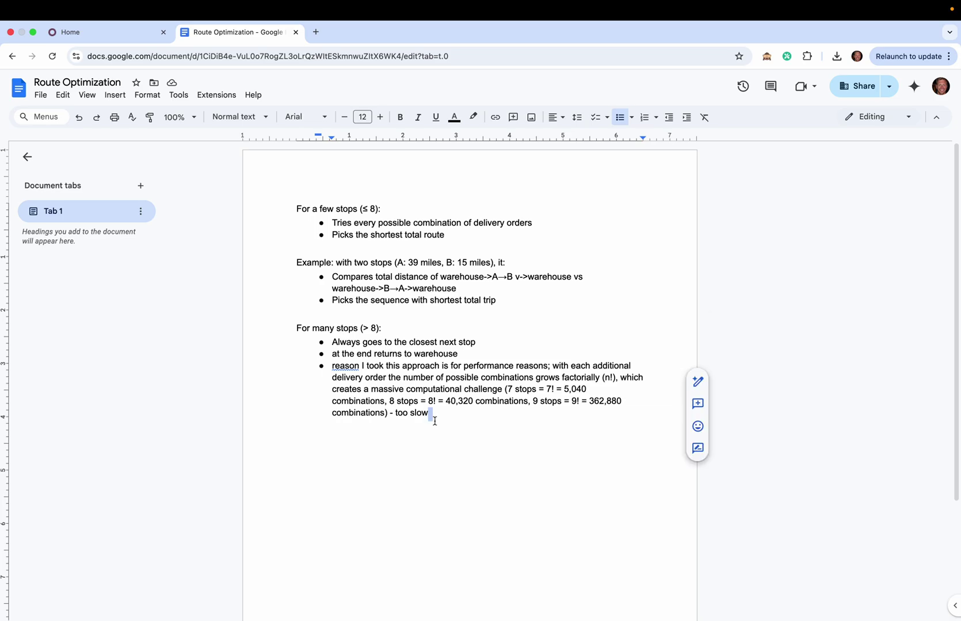
left_click_drag(431, 418, 319, 369)
left_click(350, 377)
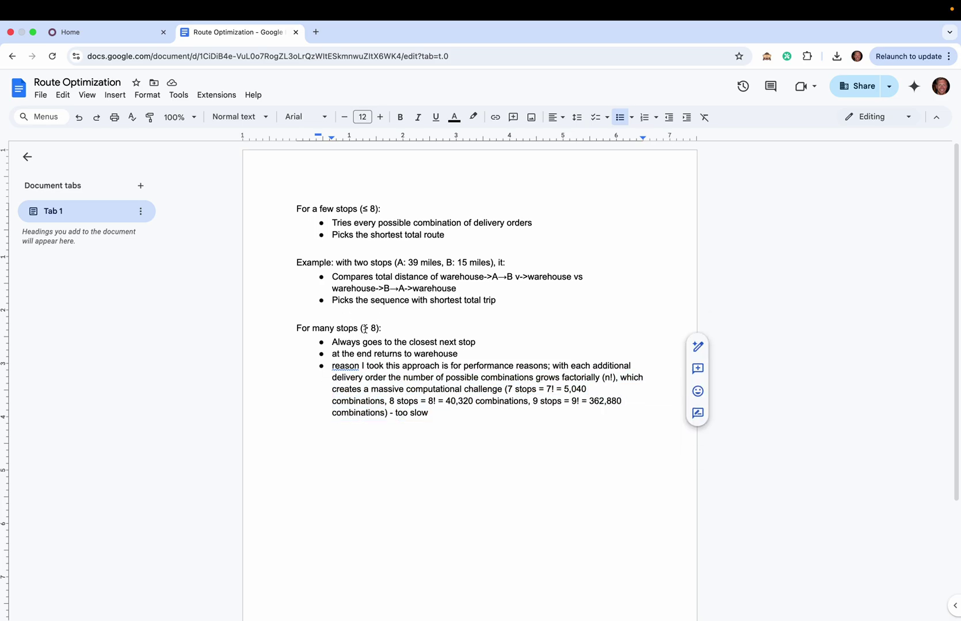
left_click_drag(364, 329, 382, 329)
left_click(385, 346)
left_click(355, 344)
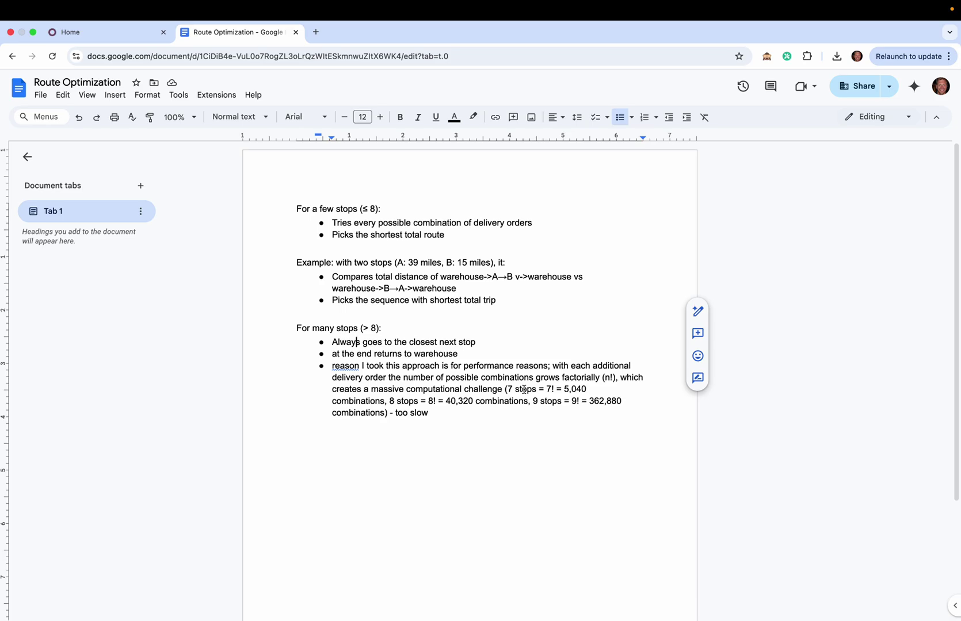
key("super+Down")
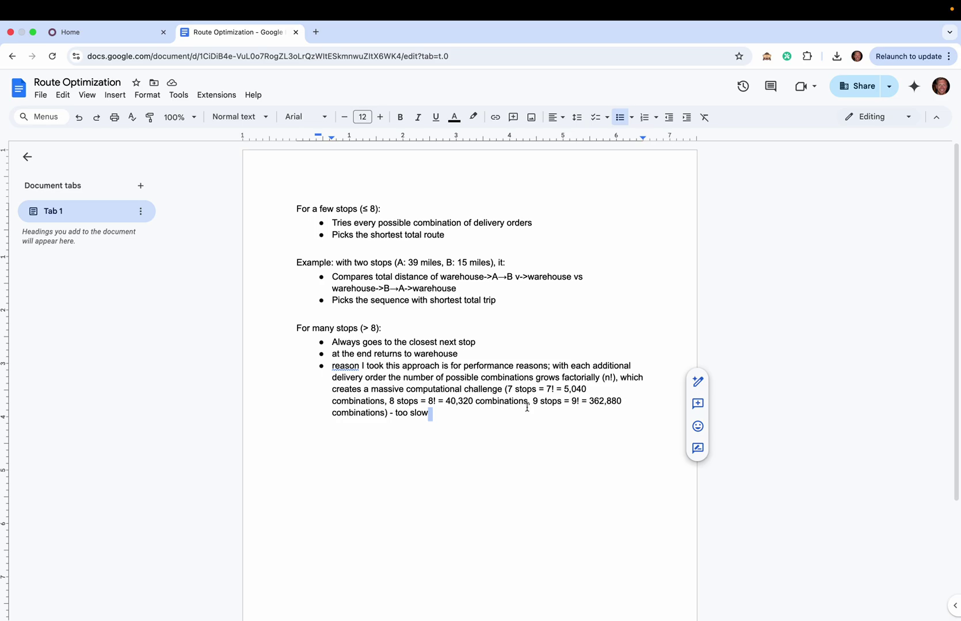
left_click_drag(562, 389, 586, 393)
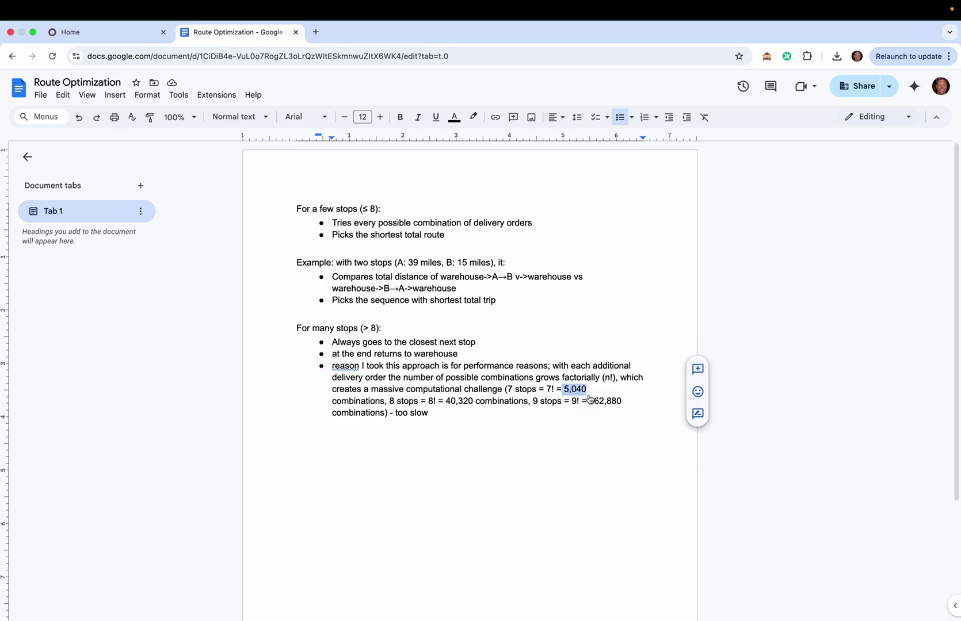
left_click(392, 423)
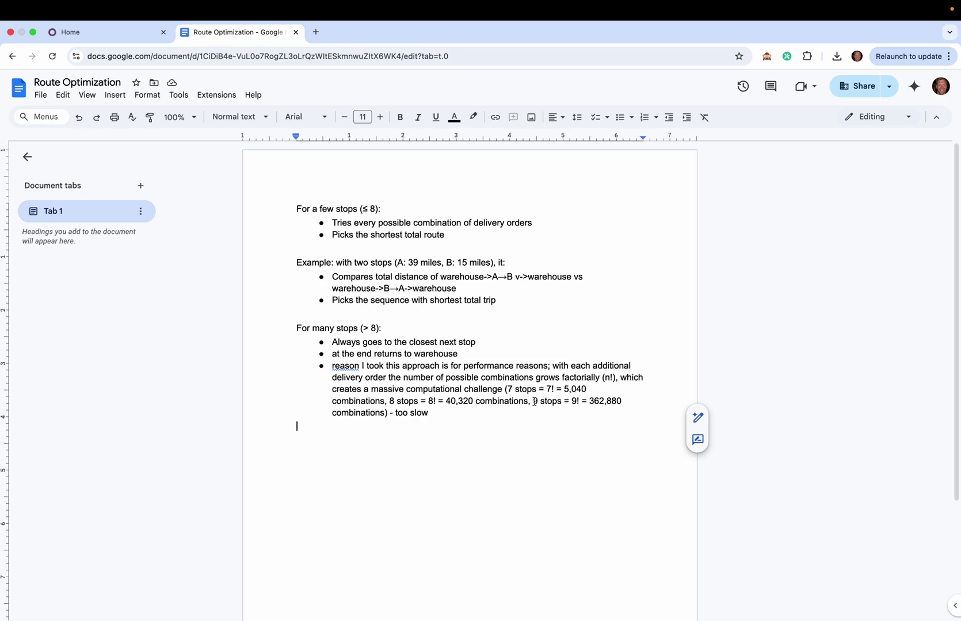
left_click_drag(589, 401, 615, 401)
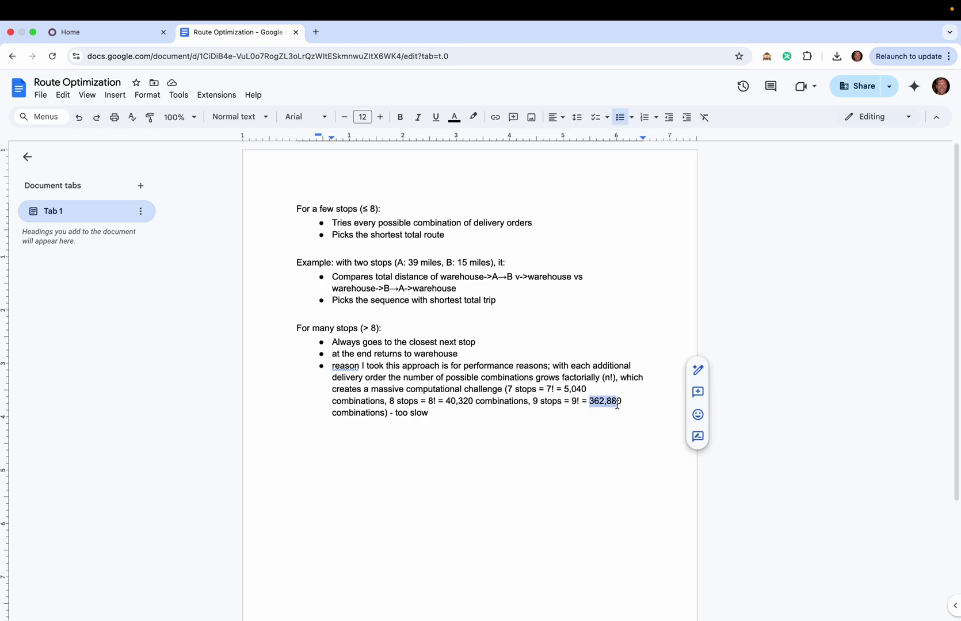
left_click(616, 444)
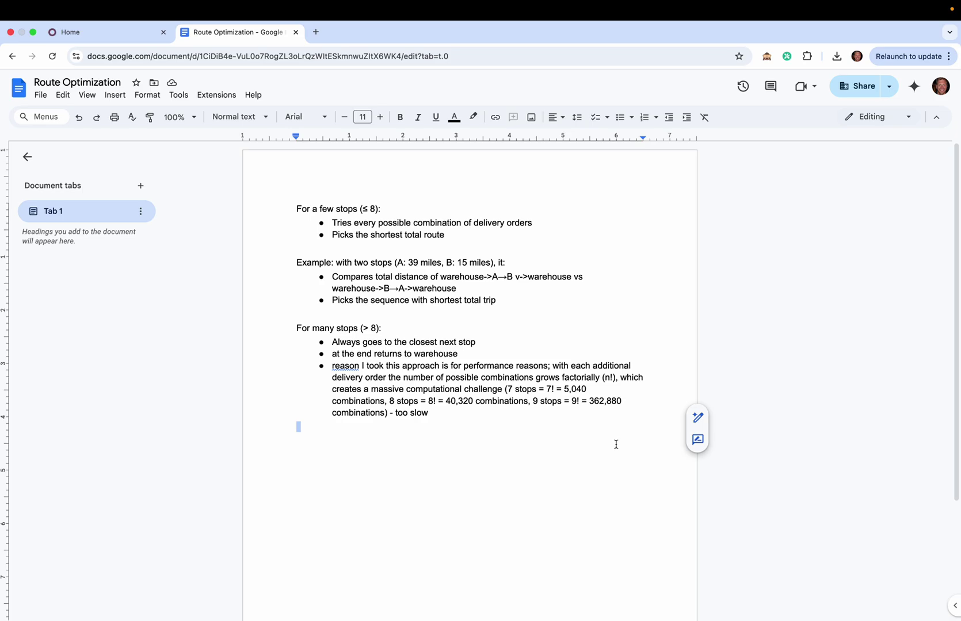
left_click_drag(504, 305, 275, 263)
left_click(500, 316)
left_click_drag(286, 327, 400, 332)
left_click(407, 365)
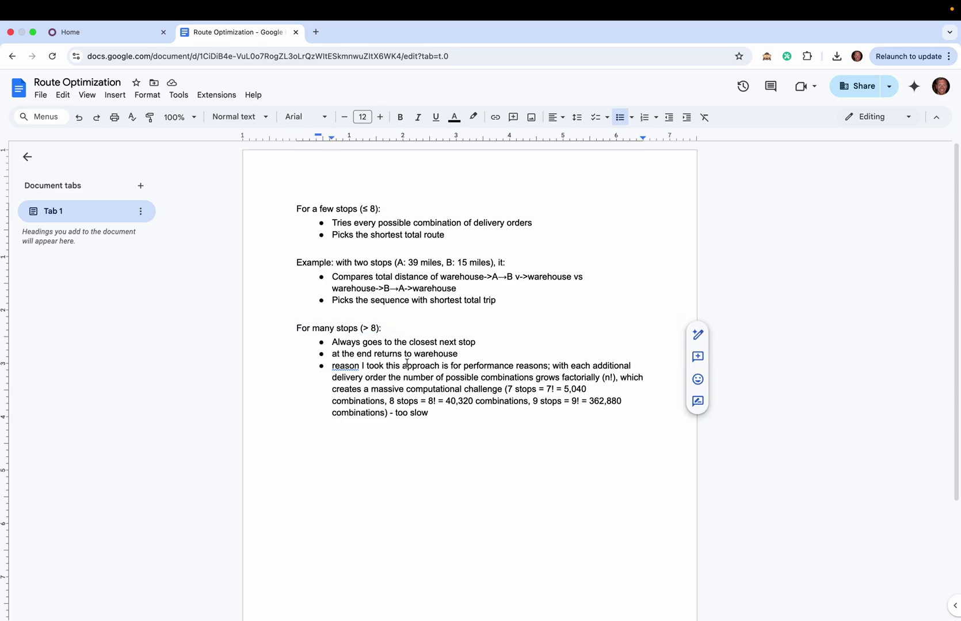
From the Odoo home screen, open Inventory via an 'inv' search and list the 3 deliveries to ship
left_click(128, 35)
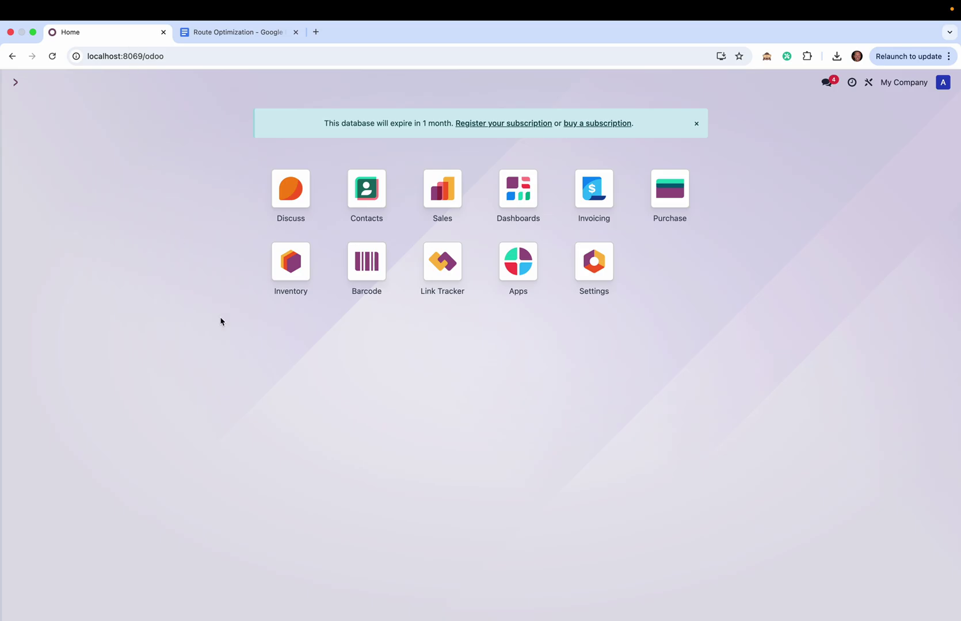
type("inv")
key("Down")
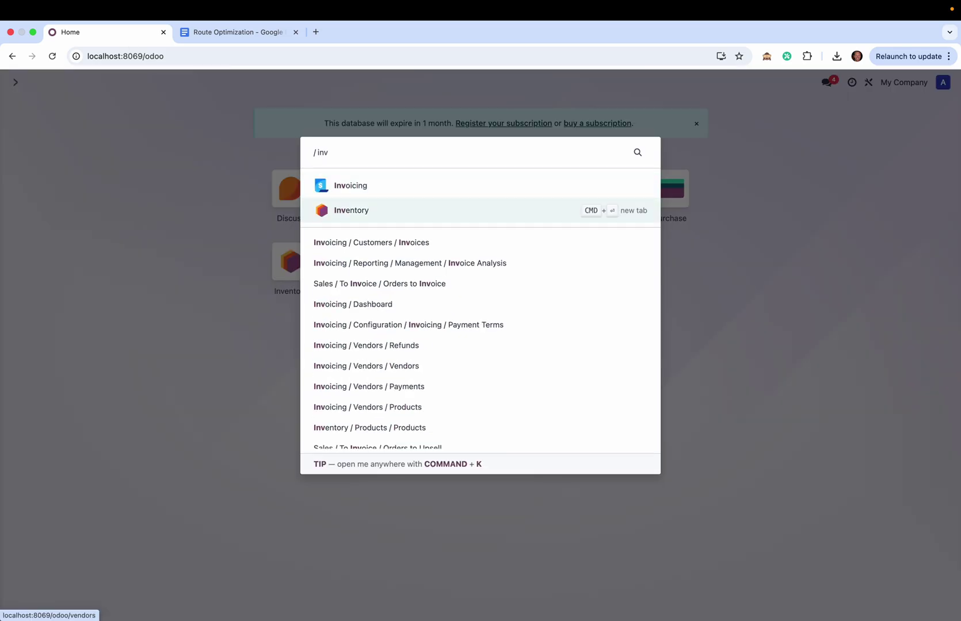
key("Return")
left_click(376, 170)
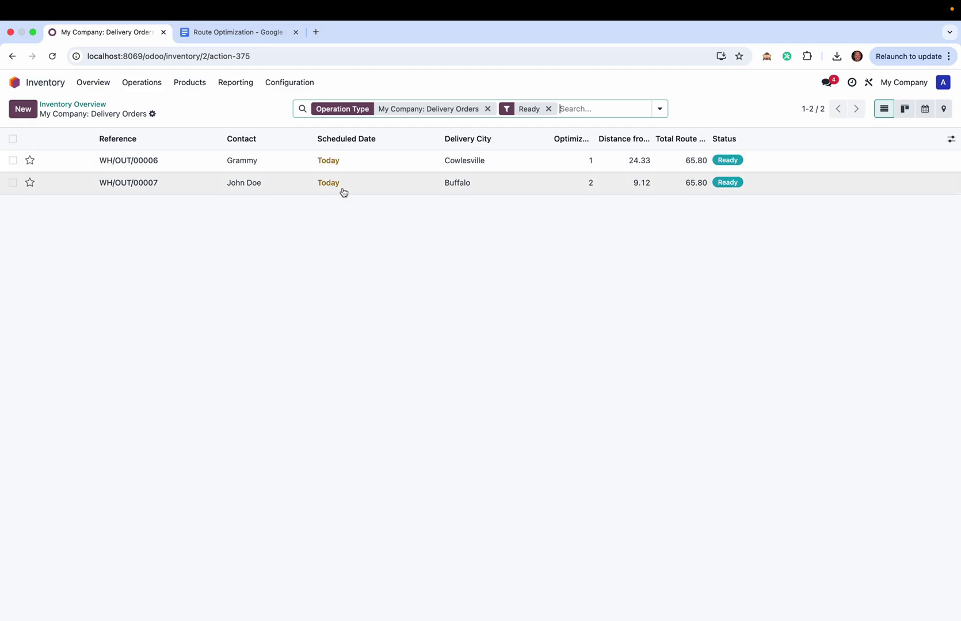
Sort deliveries by Optimized Sequence and widen the Optimized Sequence and Distance from Warehouse columns
mouse_move(344, 192)
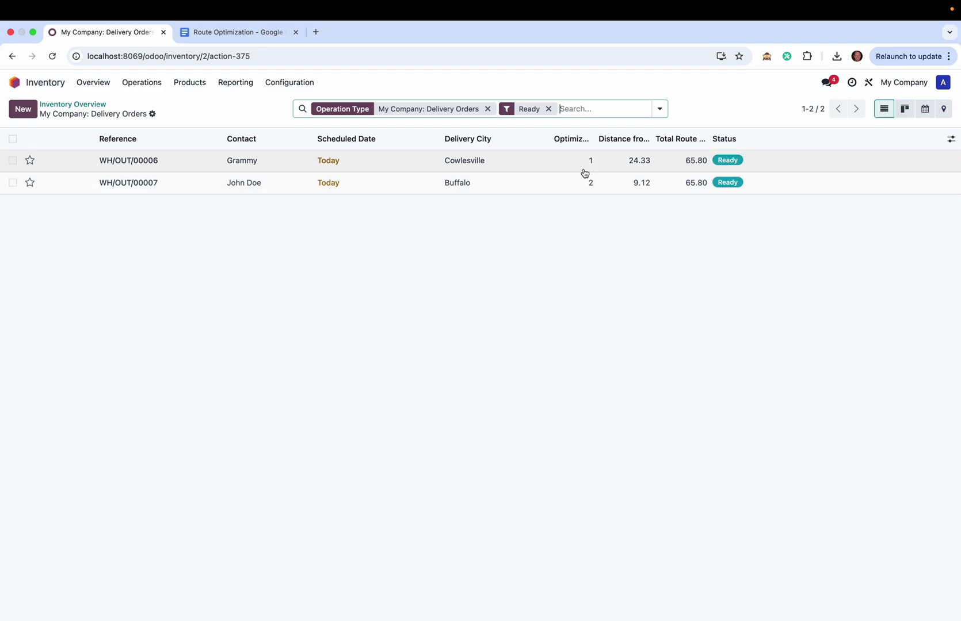
left_click(598, 139)
left_click(584, 142)
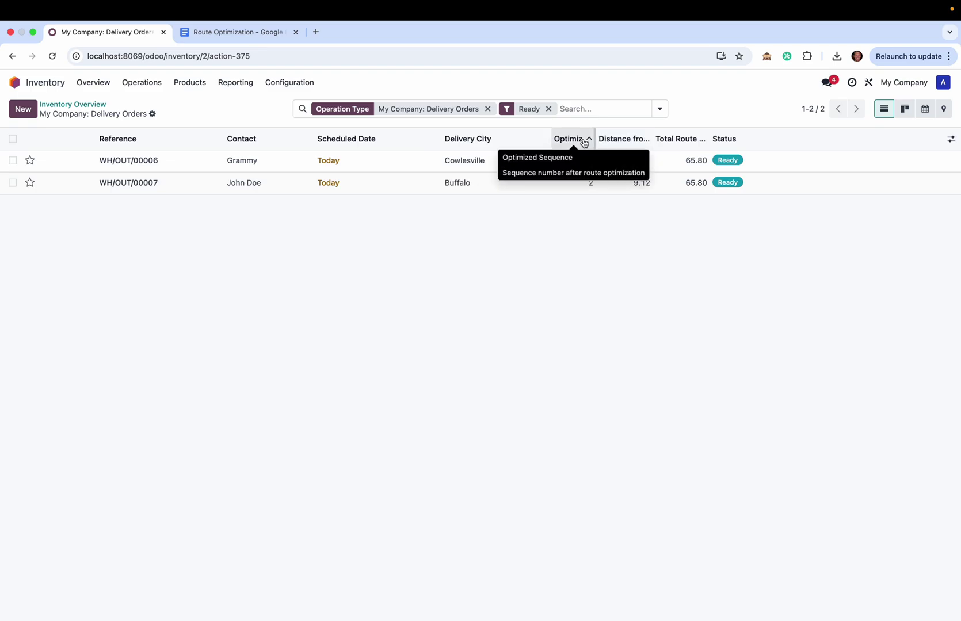
left_click_drag(594, 139, 634, 138)
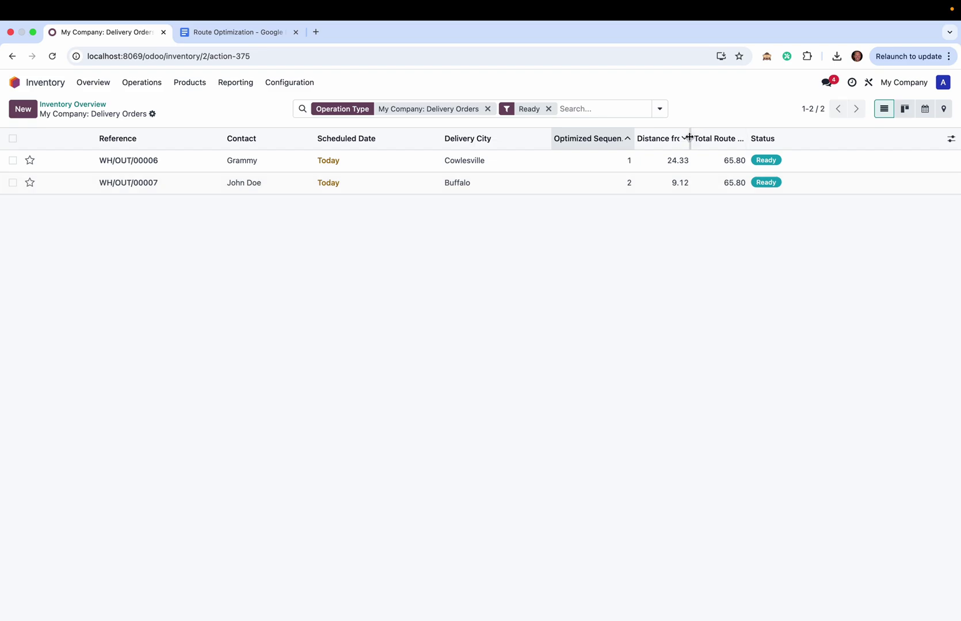
left_click_drag(690, 138, 746, 138)
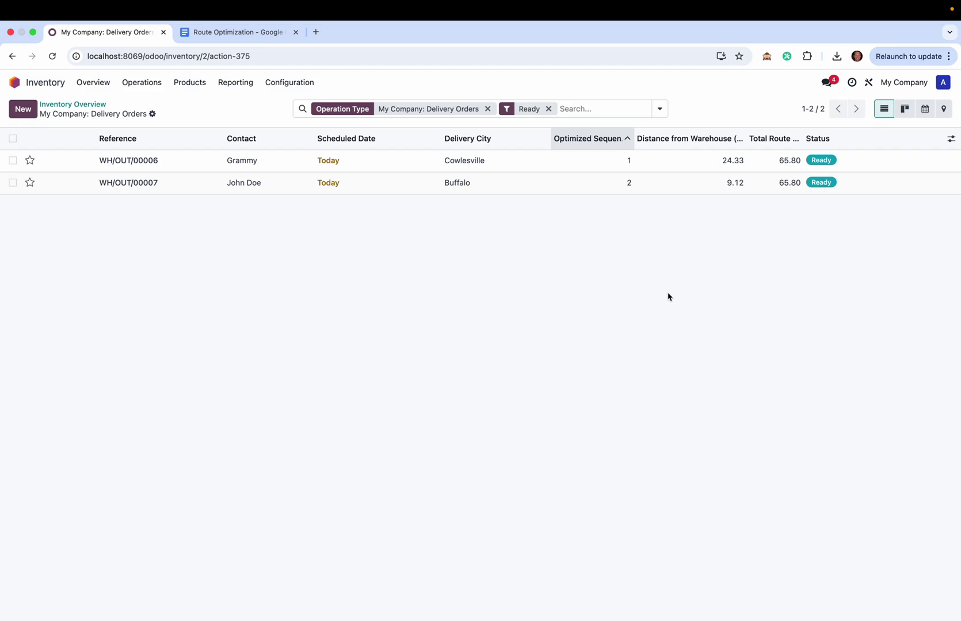
Look up the My Company warehouse and open its company address record
left_click(15, 82)
type("wareho")
key("Return")
left_click(129, 158)
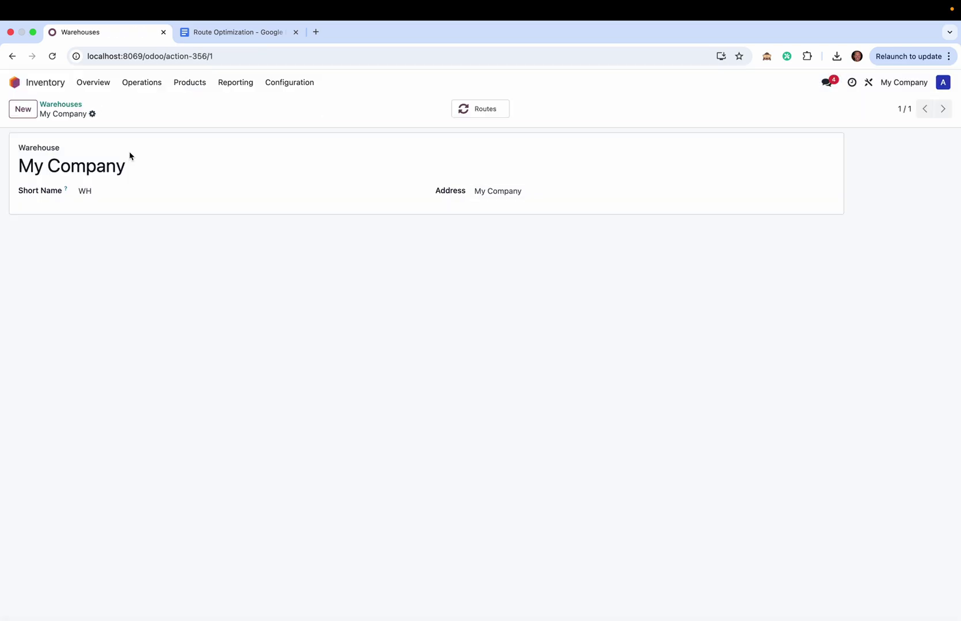
left_click(827, 199)
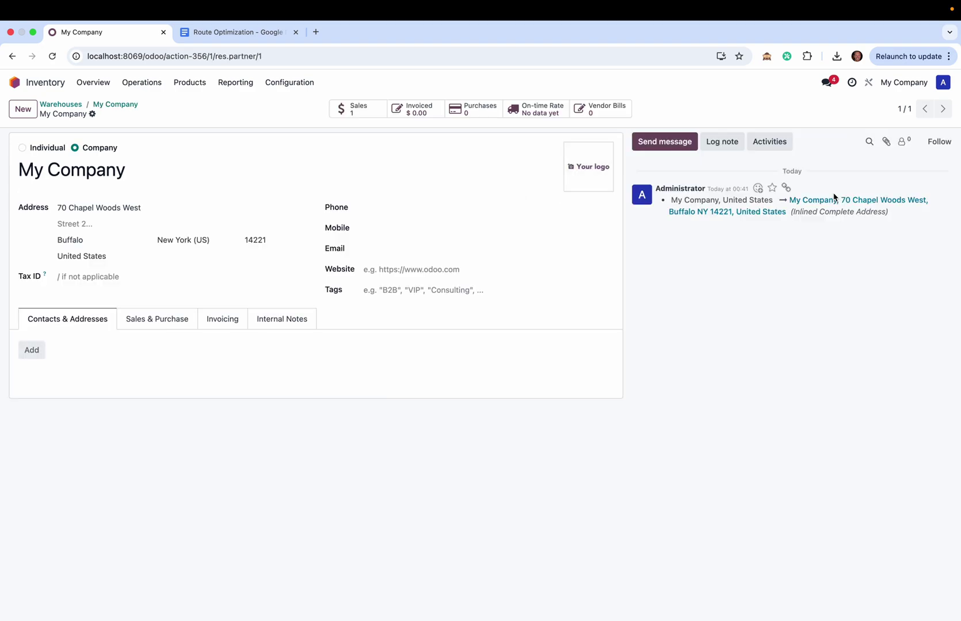
Open the Cowlesville customer's contact record in Contacts, then return home
left_click(16, 83)
type("co")
key("Return")
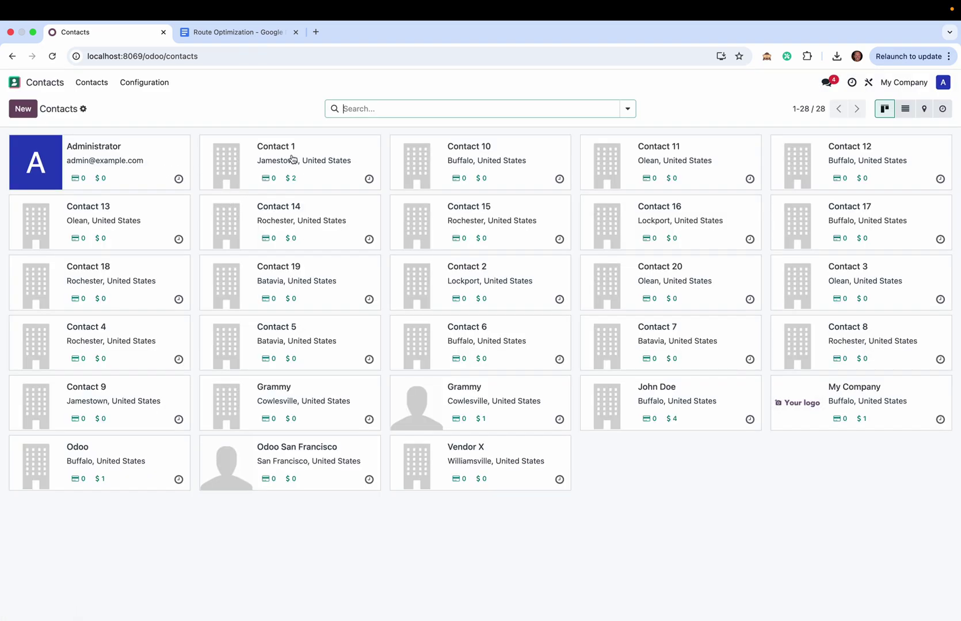
left_click(534, 390)
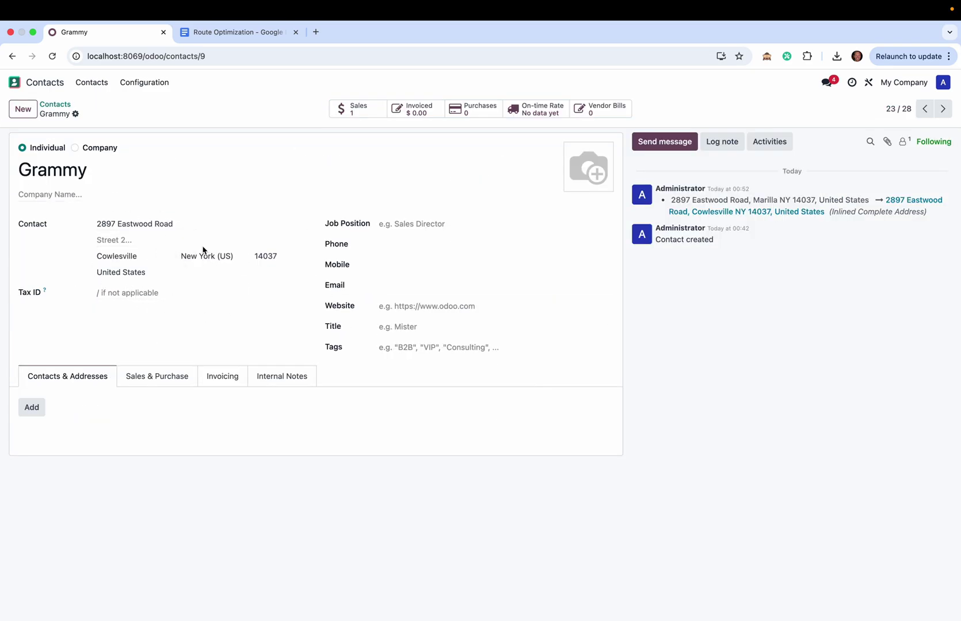
left_click(16, 82)
Reopen the 2 ready delivery orders from Inventory Overview and widen the Total Route Distance column
left_click(16, 83)
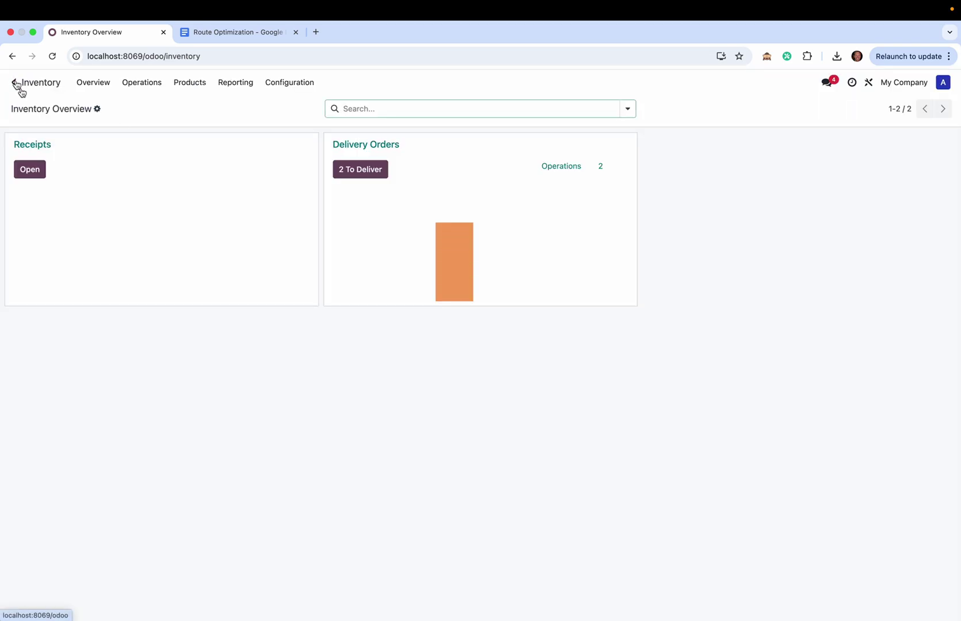
left_click(350, 170)
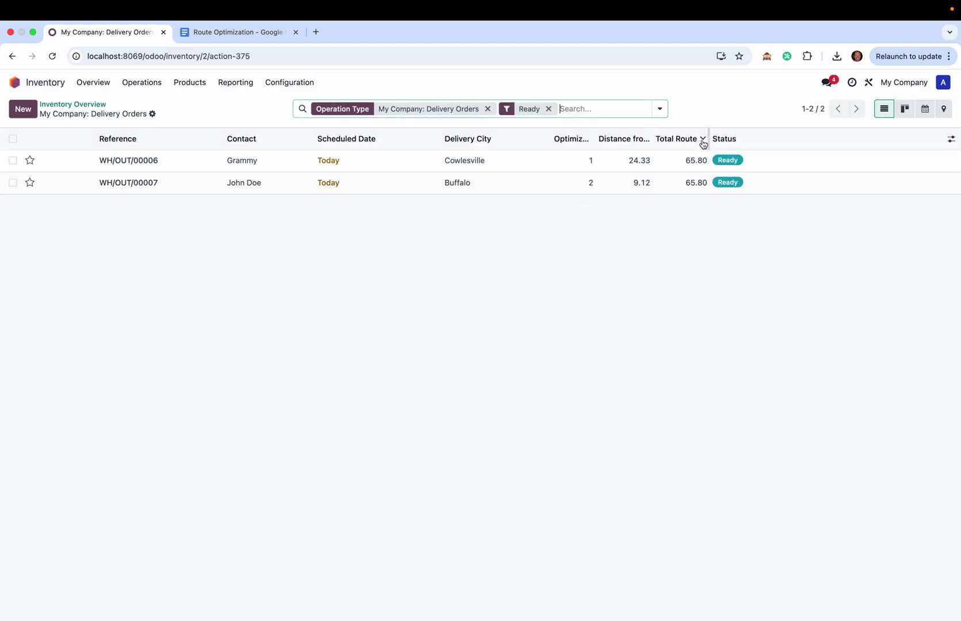
left_click_drag(708, 137, 752, 137)
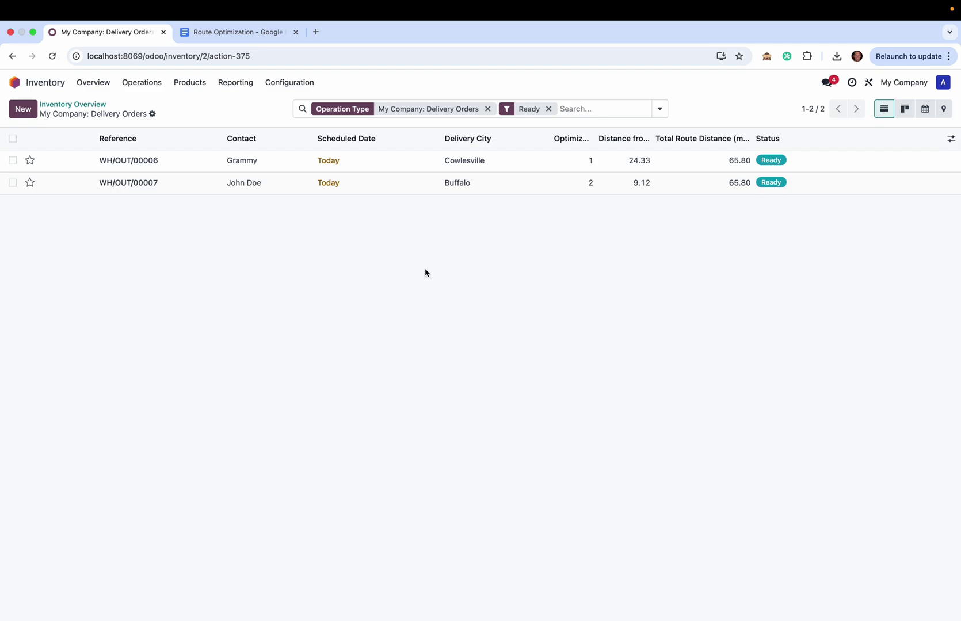
Start new delivery WH/OUT/00017 with Contact 1 as the delivery address and check that contact's address
left_click(23, 108)
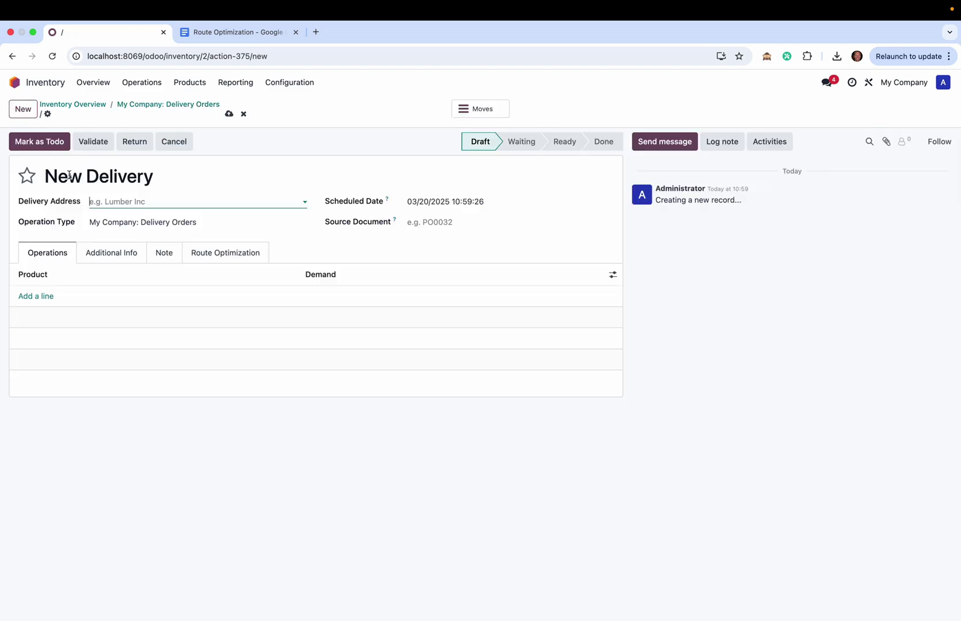
type("cont")
left_click(121, 222)
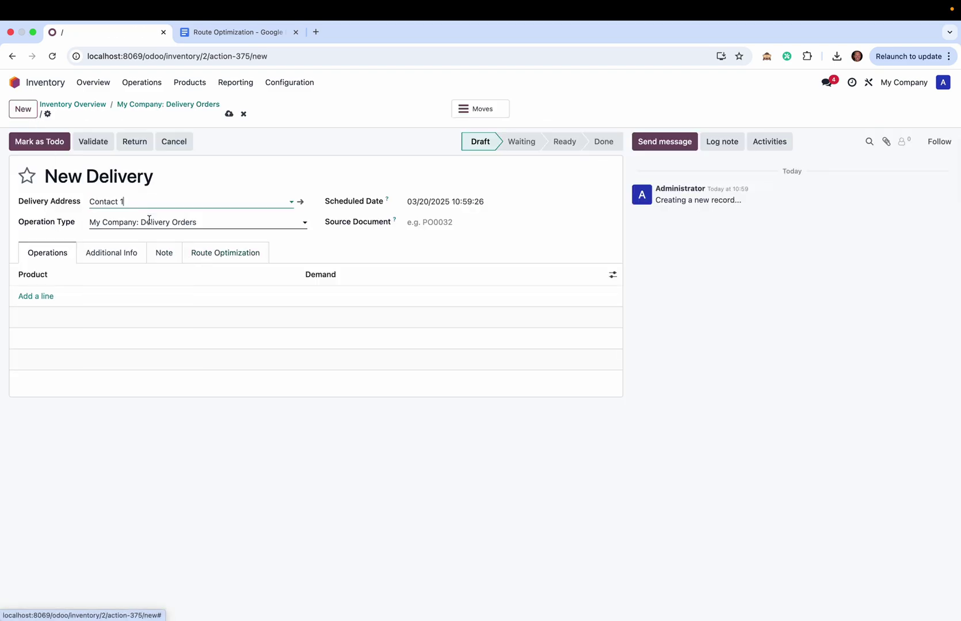
left_click(301, 202)
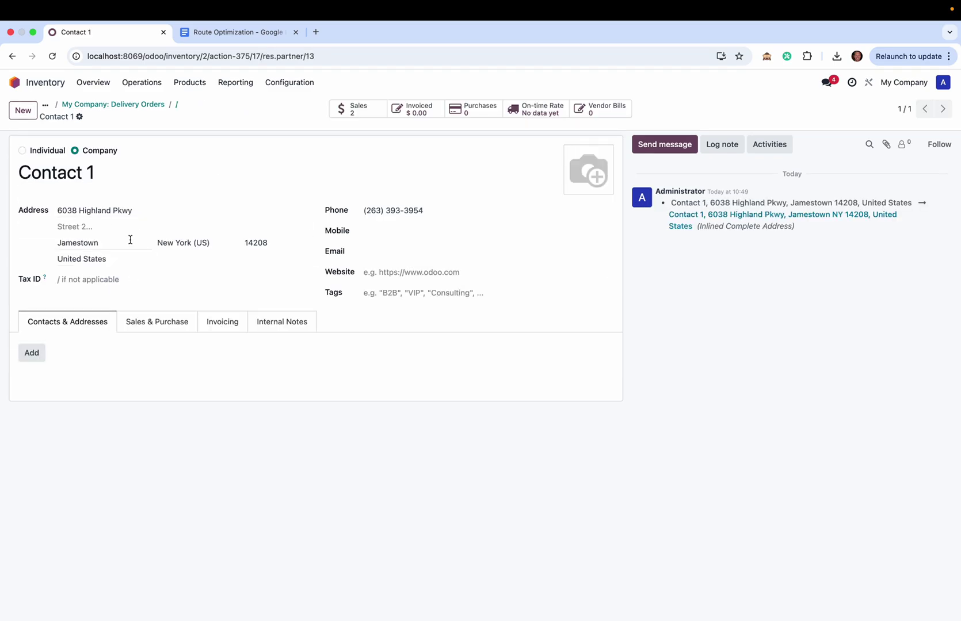
left_click(176, 107)
Add 1 Product X, mark the delivery as To Do, and optimize the route
left_click(37, 297)
type("prod")
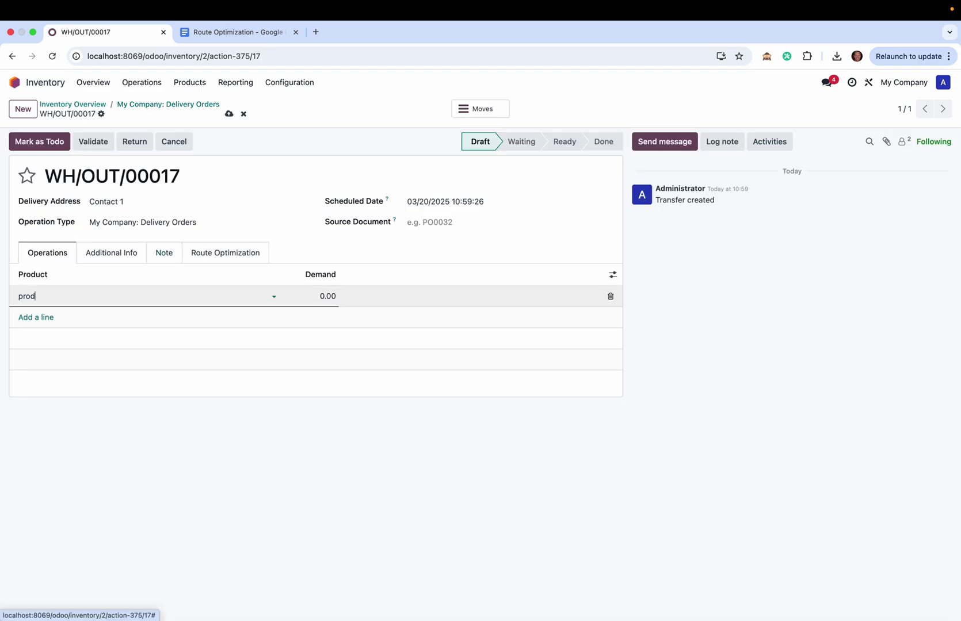
left_click(75, 316)
type("1")
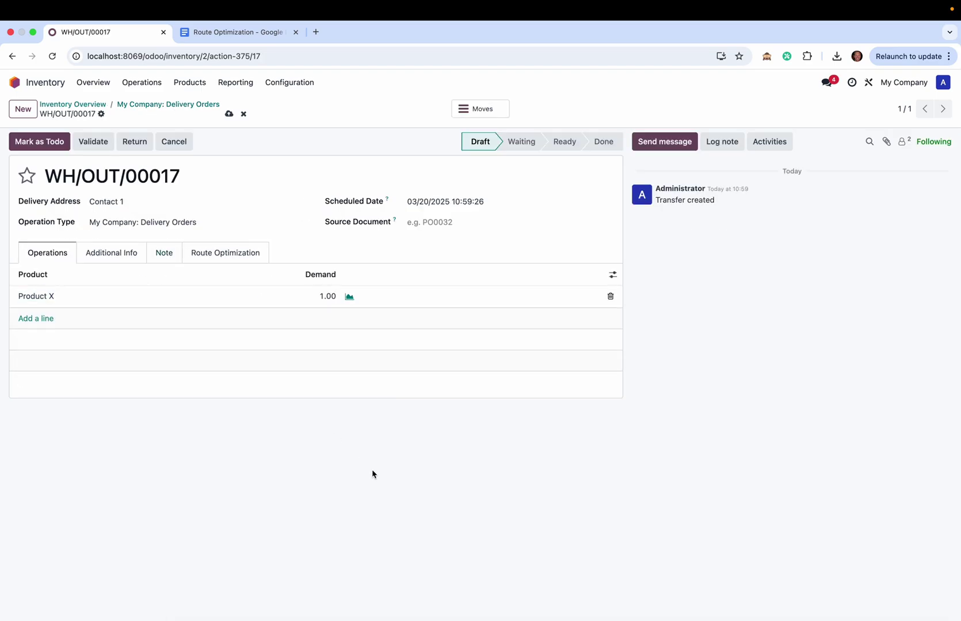
left_click(58, 143)
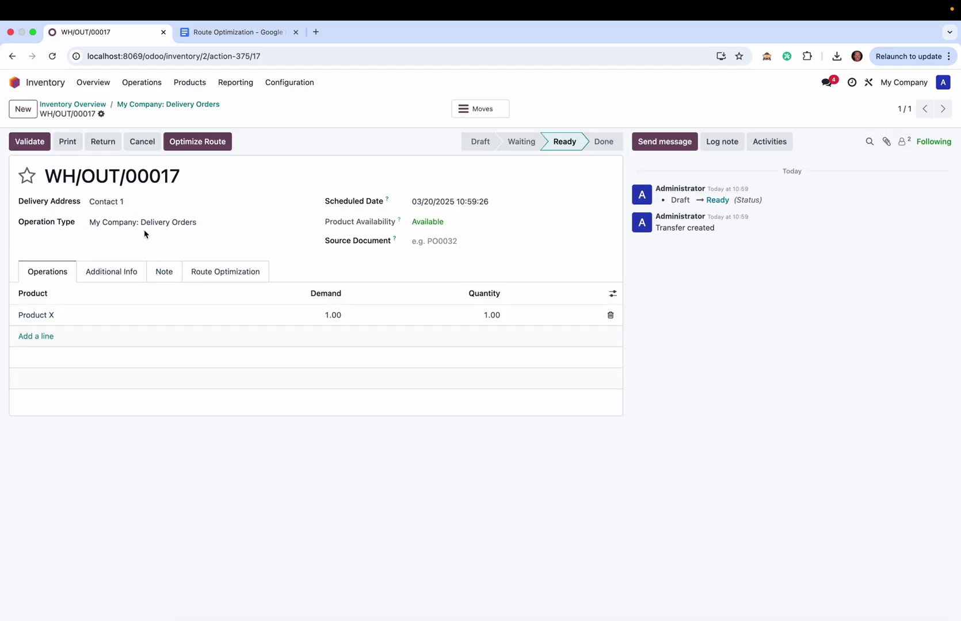
left_click(218, 150)
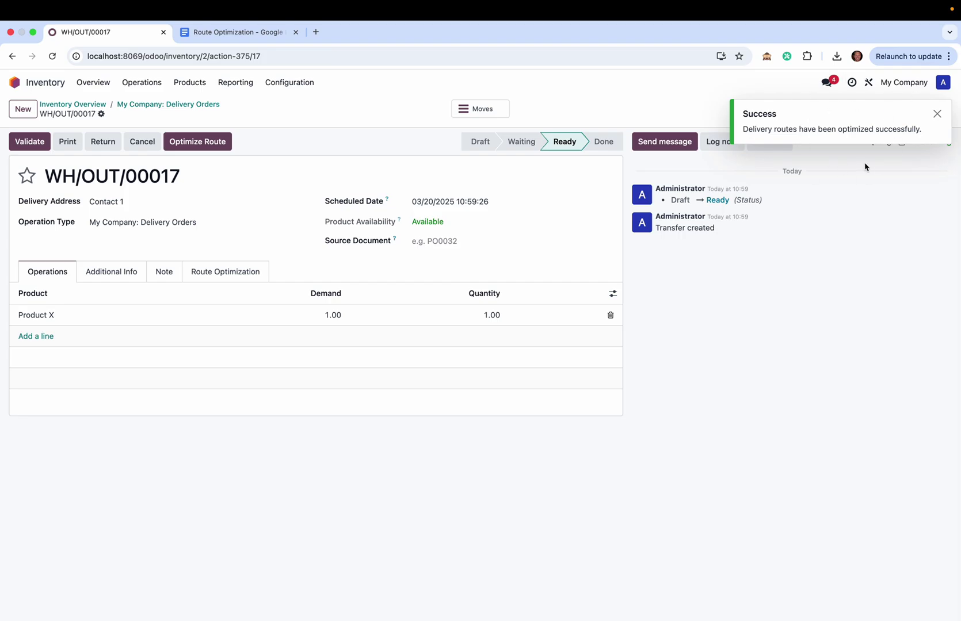
Return to the Delivery Orders list and sort it ascending by optimized sequence
left_click(214, 105)
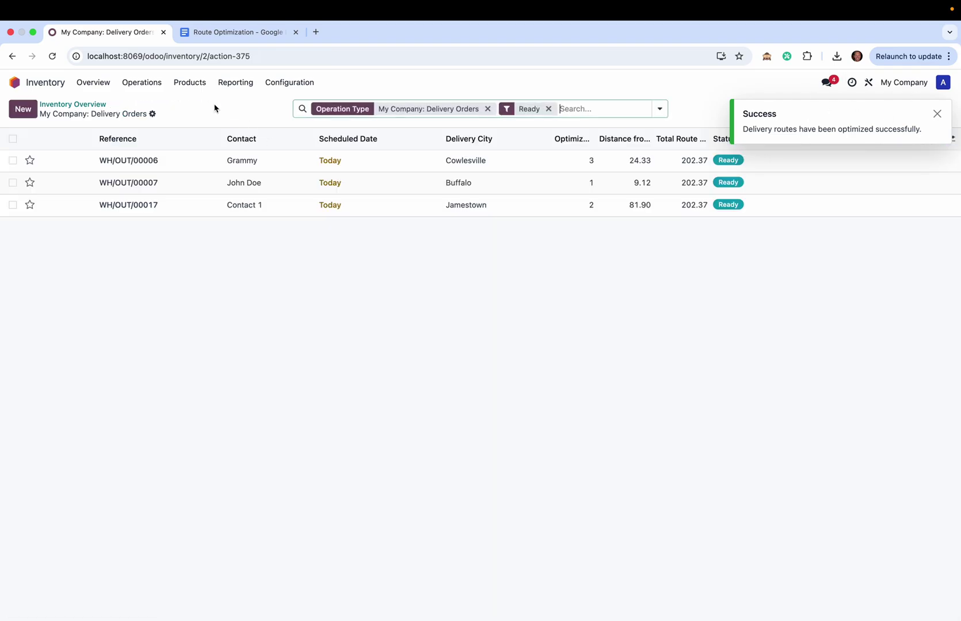
left_click(580, 144)
left_click(576, 144)
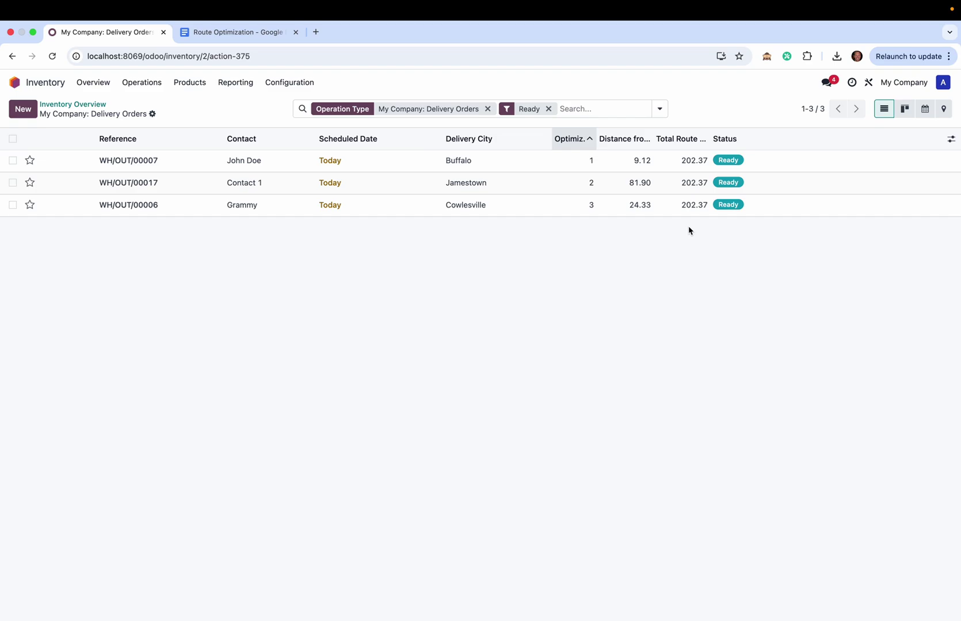
key("ctrl+Left")
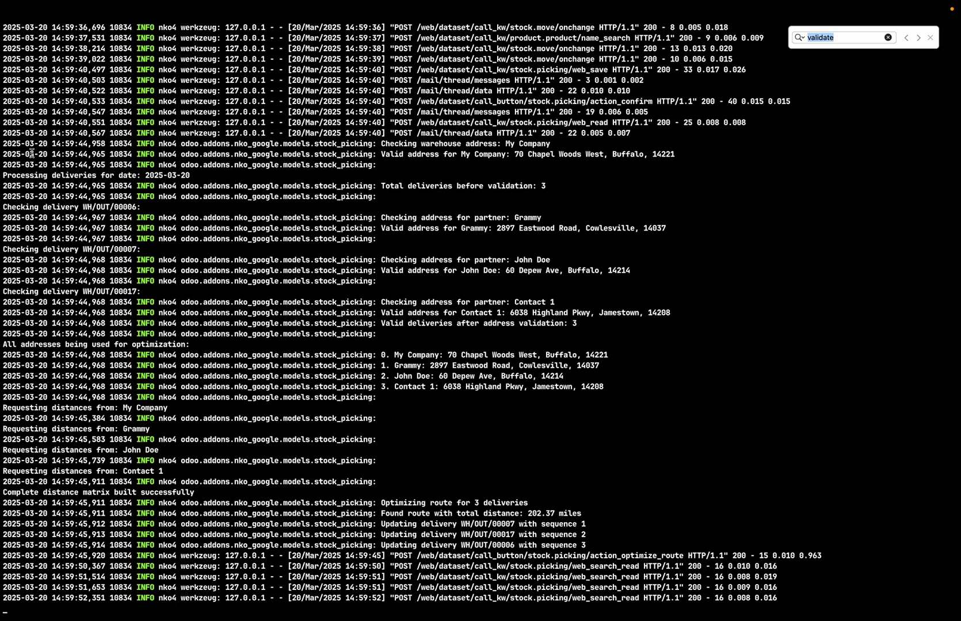
left_click_drag(5, 155, 510, 162)
left_click(488, 151)
triple_click(476, 135)
triple_click(475, 151)
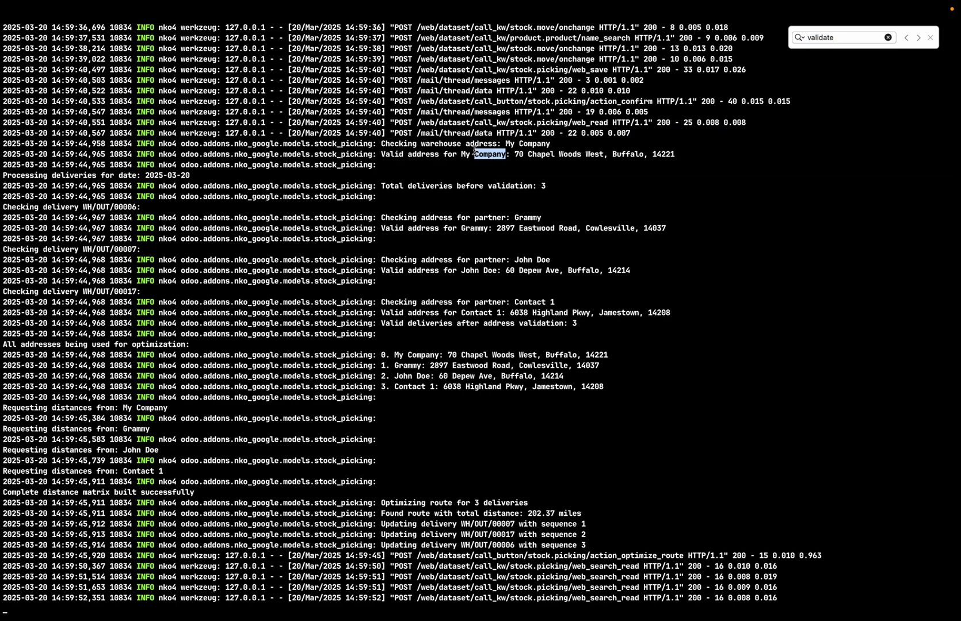
triple_click(481, 227)
triple_click(500, 157)
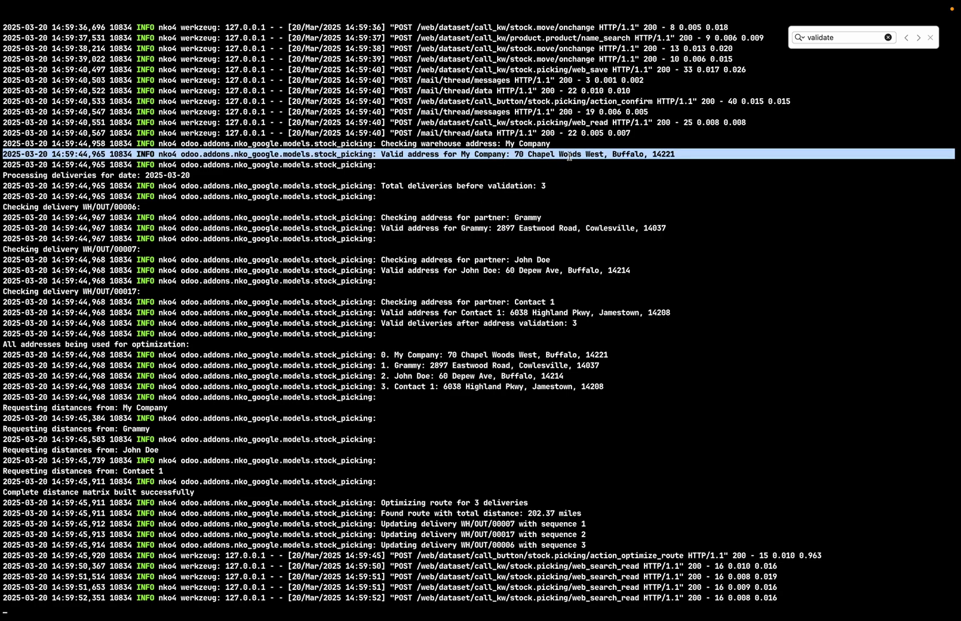
triple_click(520, 228)
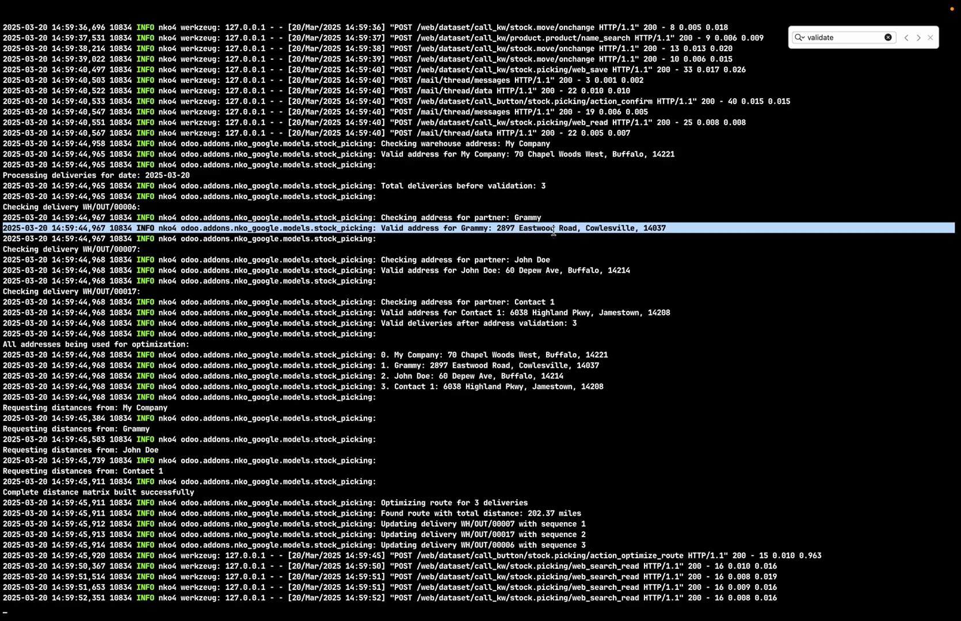
triple_click(564, 311)
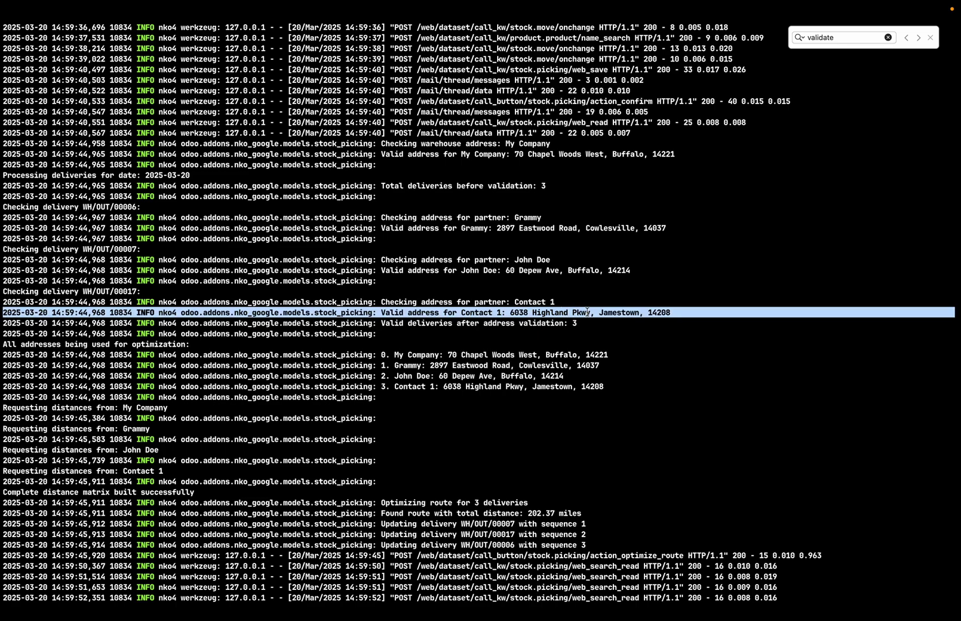
triple_click(516, 270)
left_click(588, 278)
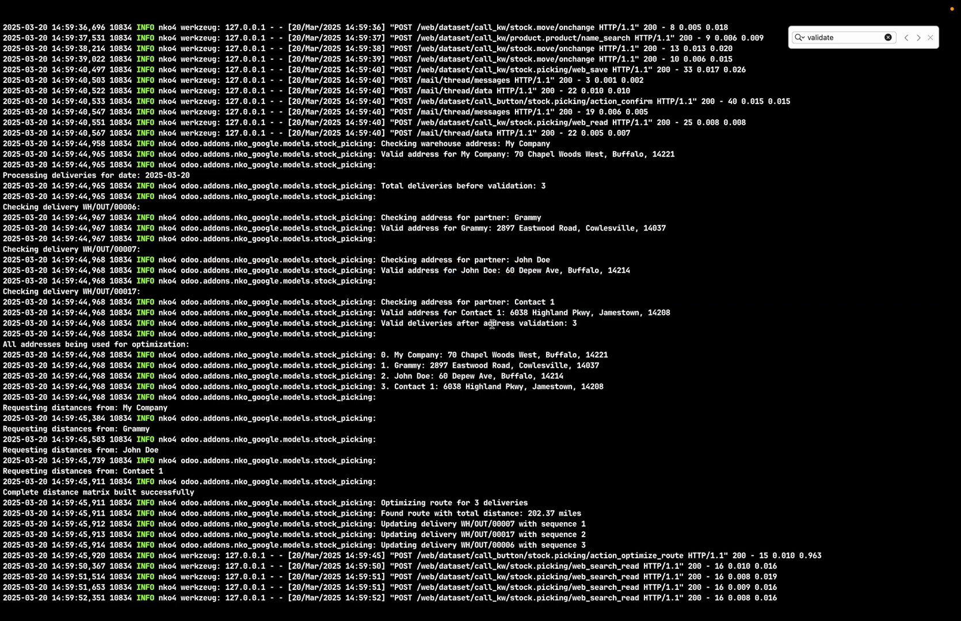
double_click(114, 345)
left_click(113, 346)
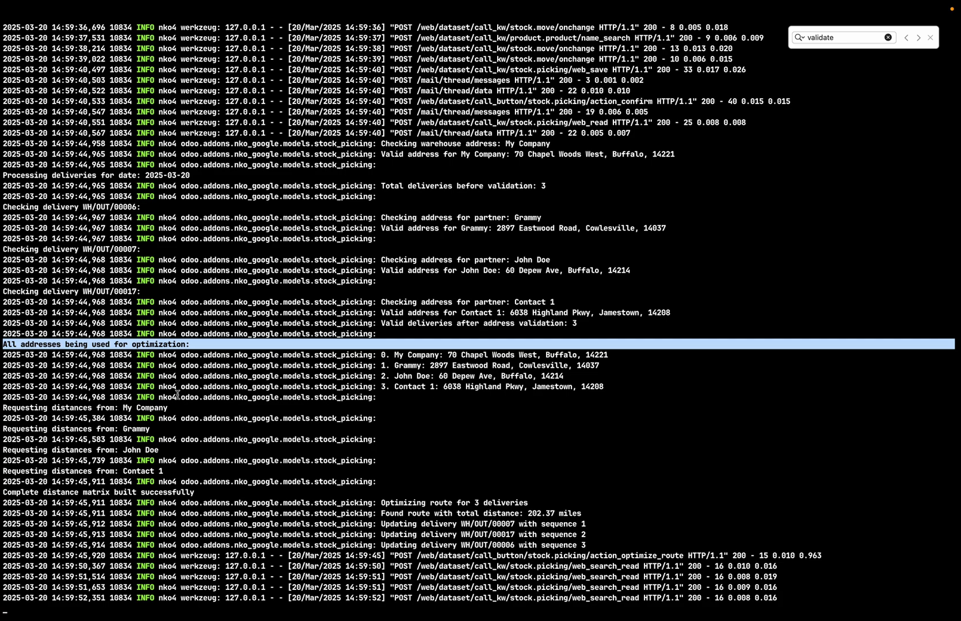
double_click(138, 493)
left_click(138, 493)
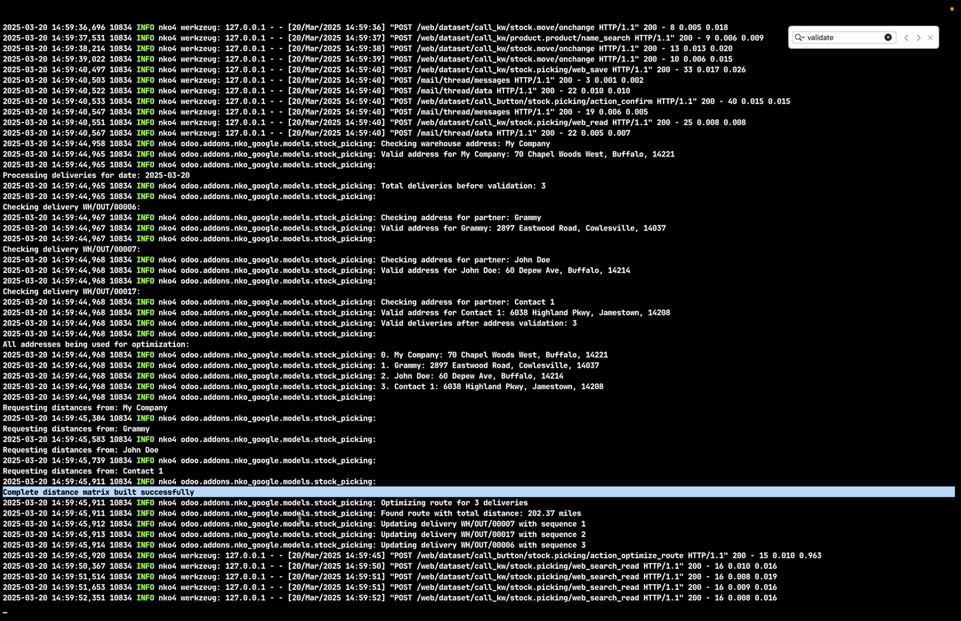
left_click_drag(382, 502, 582, 514)
left_click(546, 514)
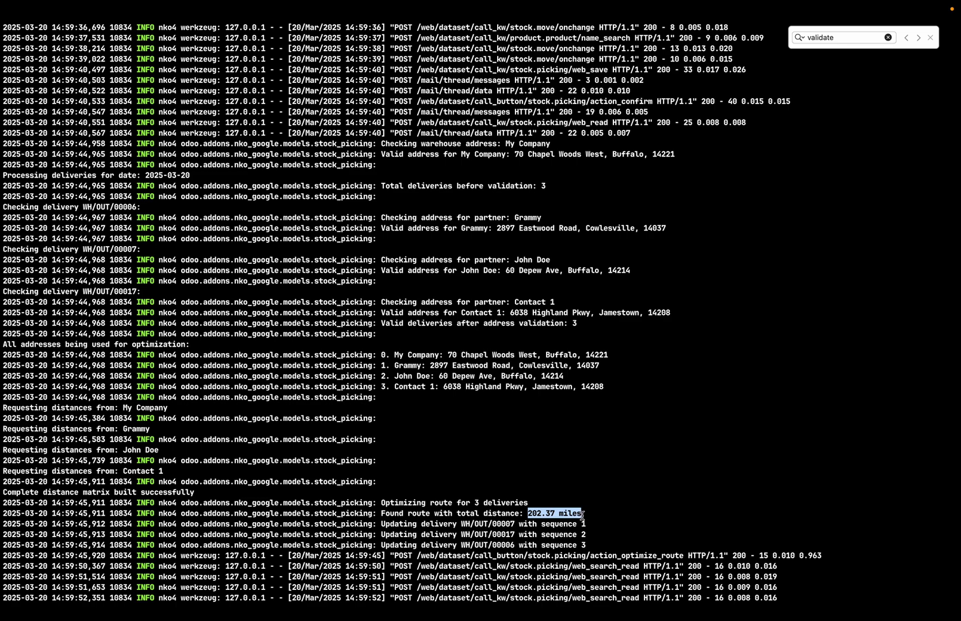
left_click_drag(383, 524, 587, 546)
left_click(578, 529)
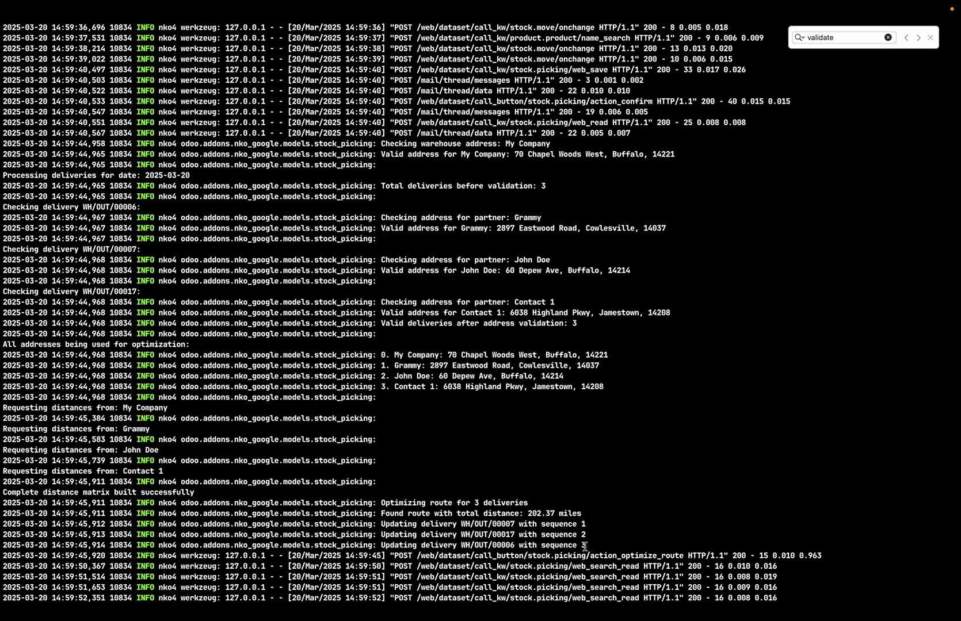
left_click_drag(528, 515, 589, 515)
left_click(588, 524)
Switch back to the Odoo browser window and go to the home app grid
key("ctrl+Right")
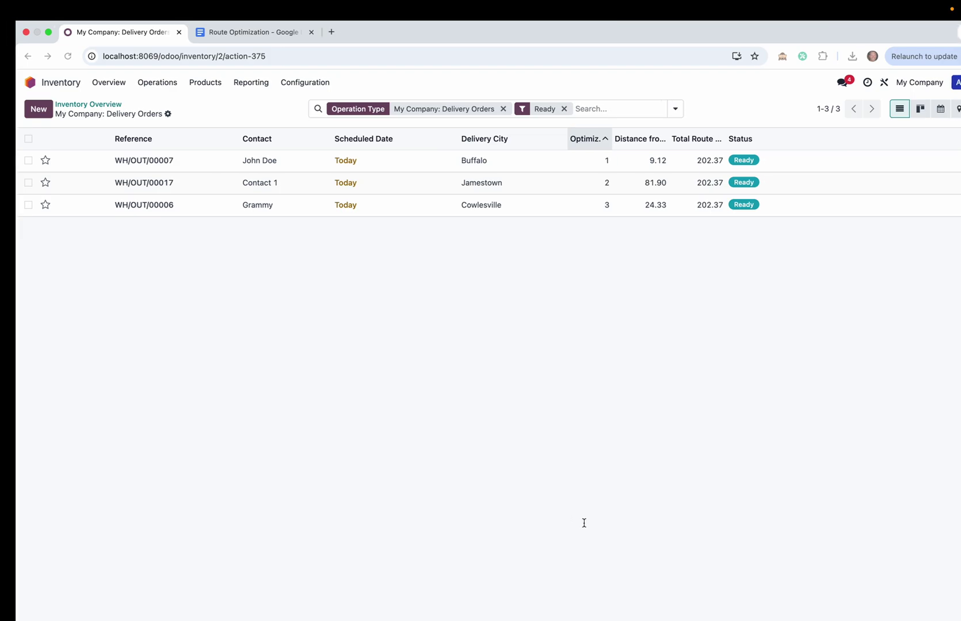
left_click(17, 83)
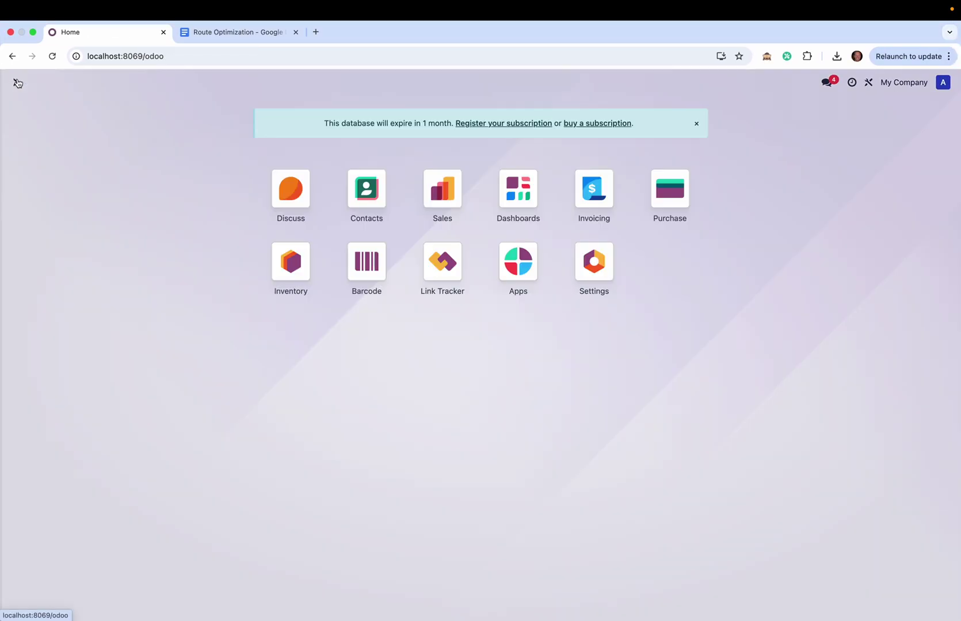